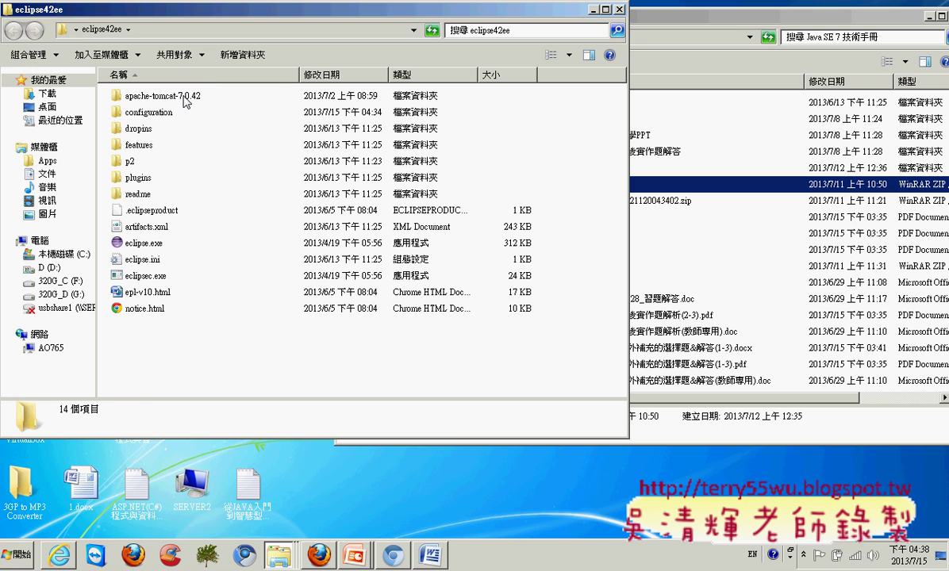
Step: Look inside the apache-tomcat-7.0.42 folder in eclipse42ee and return to the eclipse42ee folder
{"action": "left_click", "coordinate": [185, 99]}
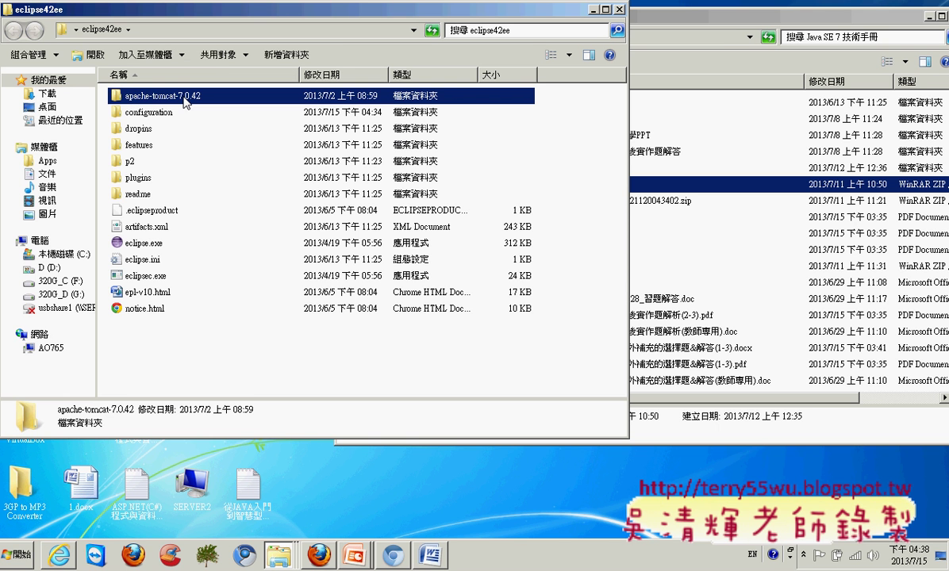
{"action": "double_click", "coordinate": [185, 99]}
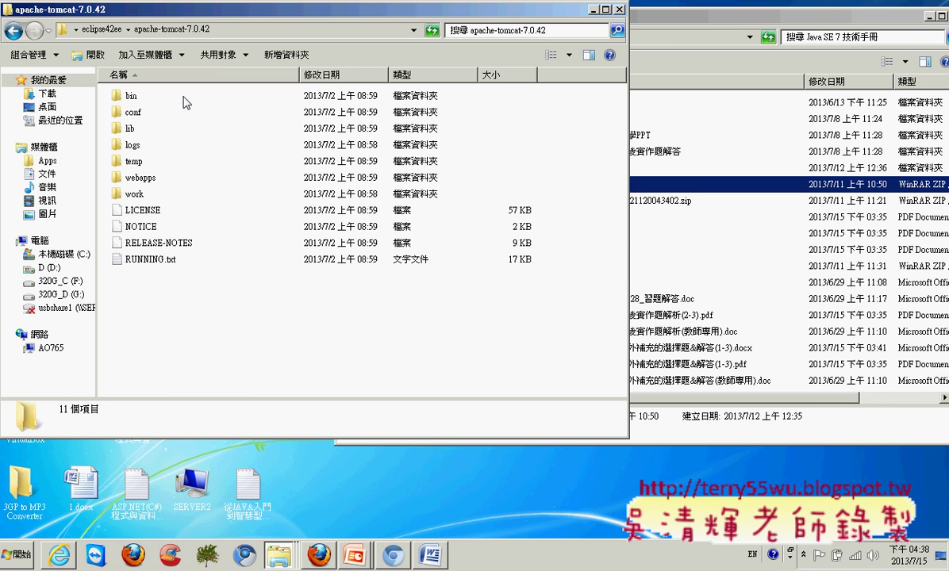
{"action": "left_click", "coordinate": [14, 30]}
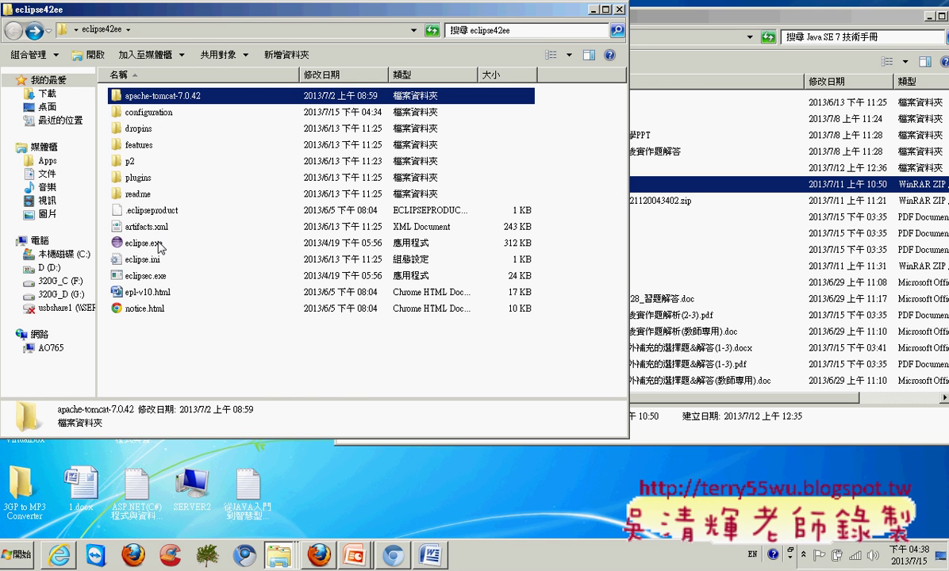
Step: Launch Eclipse from eclipse.exe in the eclipse42ee folder with C:\jsp_workspace as the workspace
{"action": "left_click", "coordinate": [158, 243]}
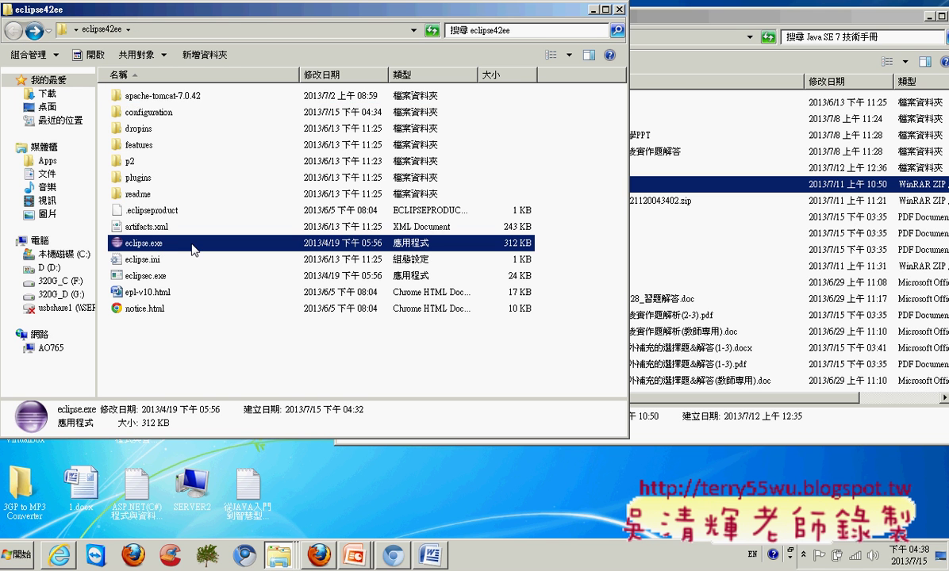
{"action": "double_click", "coordinate": [192, 248]}
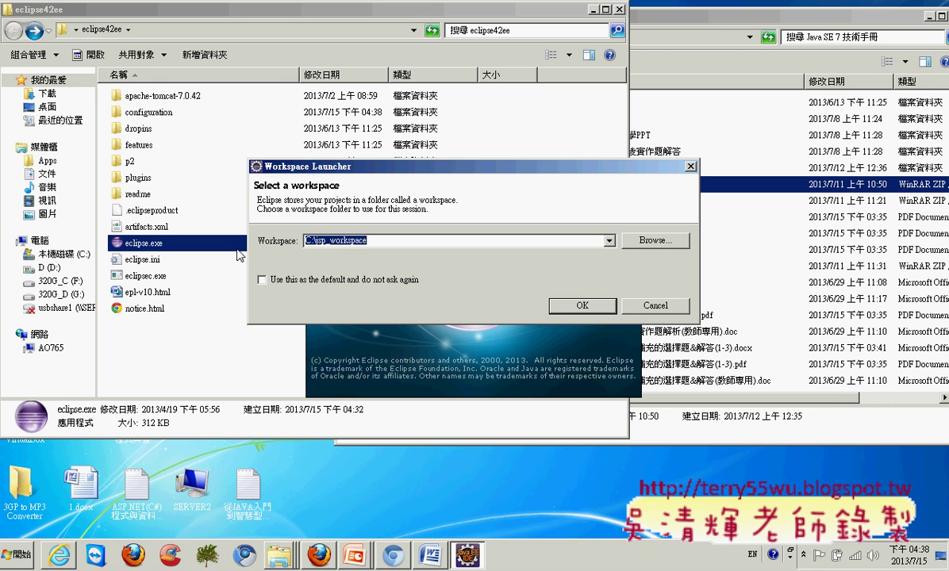
{"action": "left_click", "coordinate": [602, 308]}
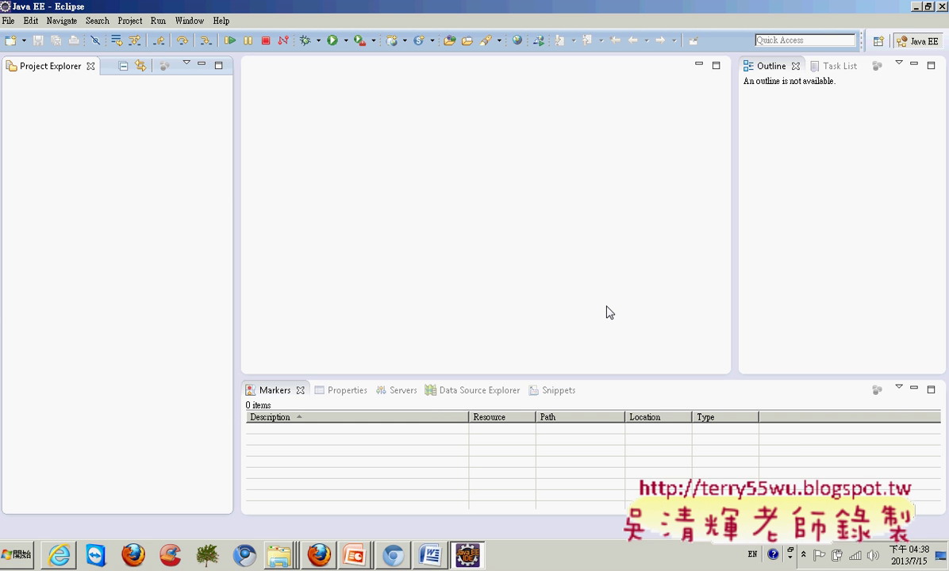
Step: Remove the existing Apache Tomcat v7.0 entry from the server runtime environments in the preferences
{"action": "left_click", "coordinate": [189, 21]}
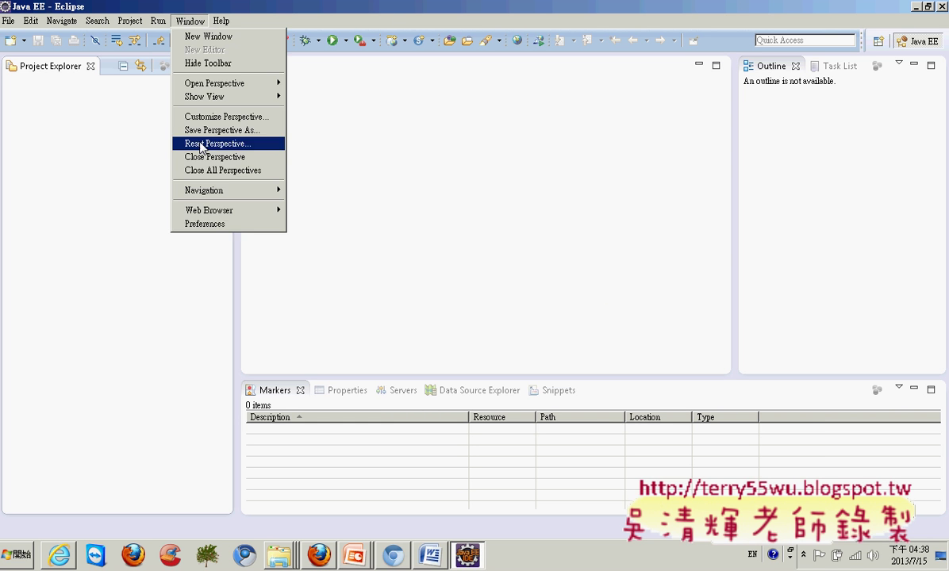
{"action": "left_click", "coordinate": [203, 224]}
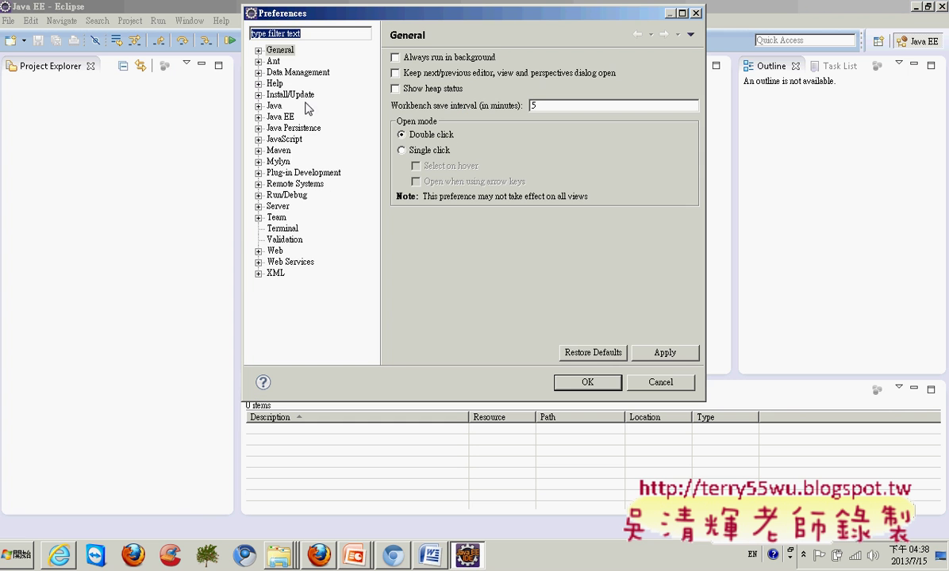
{"action": "left_click", "coordinate": [258, 206]}
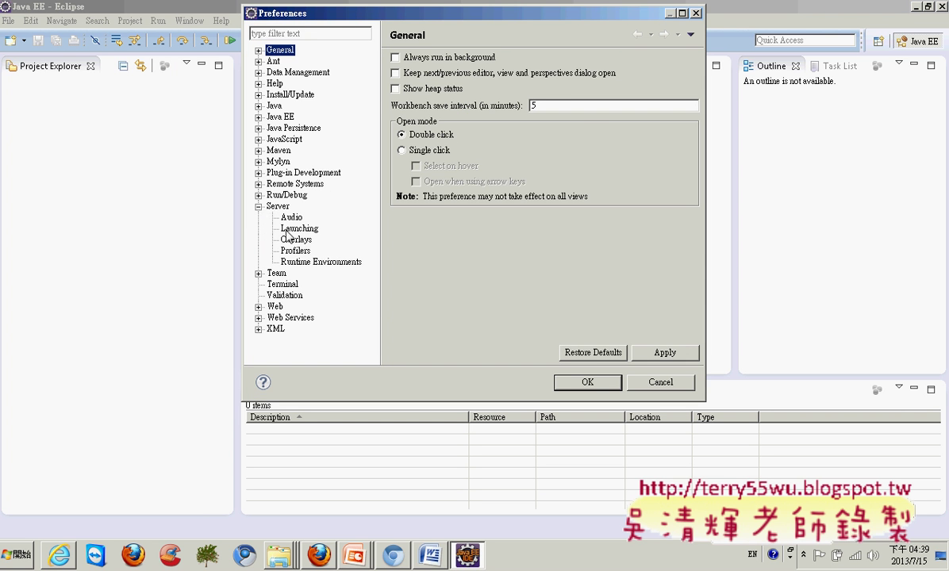
{"action": "left_click", "coordinate": [305, 262]}
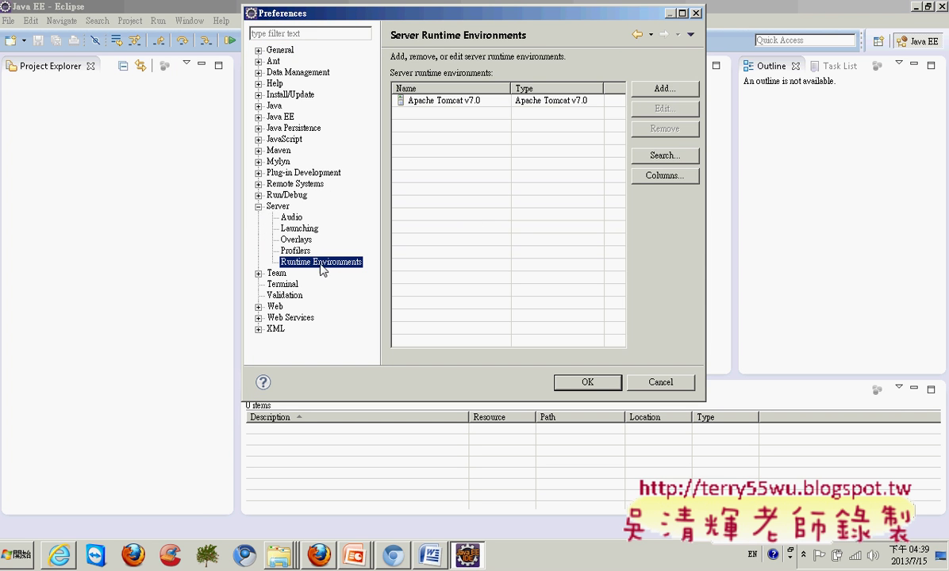
{"action": "left_click", "coordinate": [516, 101]}
{"action": "left_click", "coordinate": [637, 127]}
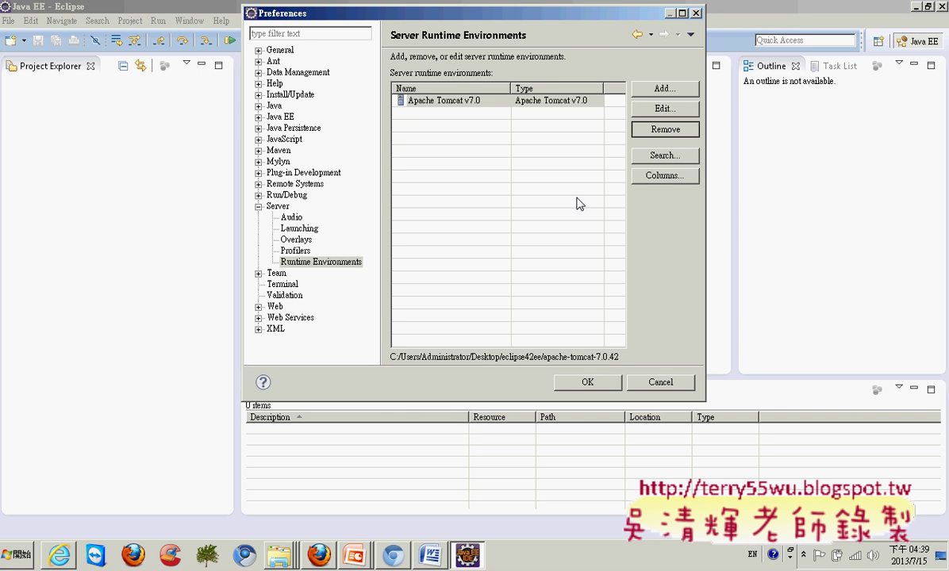
Step: Add an Apache Tomcat v7.0 runtime environment using eclipse42ee\apache-tomcat-7.0.42 as the installation directory and the Workbench default JRE, and save the preferences
{"action": "left_click", "coordinate": [645, 88]}
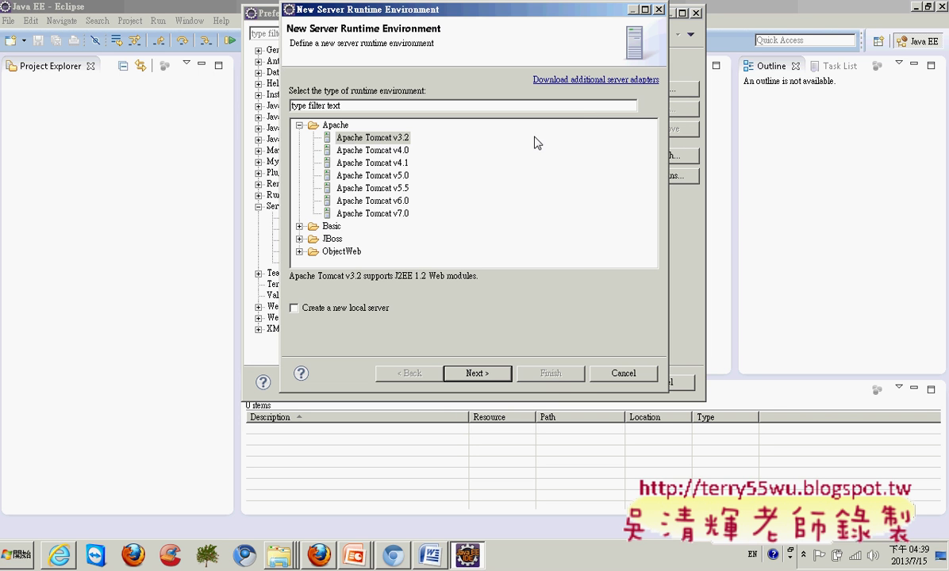
{"action": "left_click", "coordinate": [395, 213]}
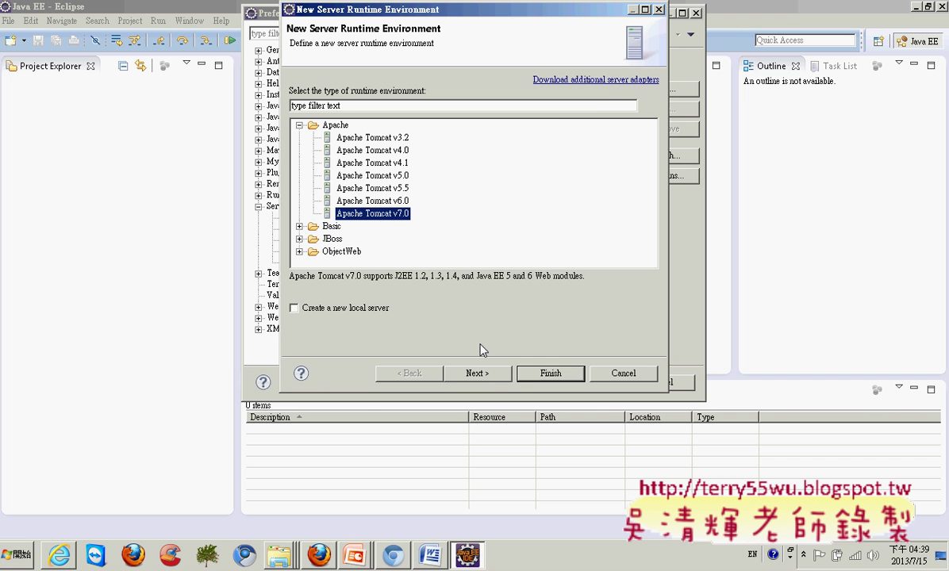
{"action": "left_click", "coordinate": [493, 374]}
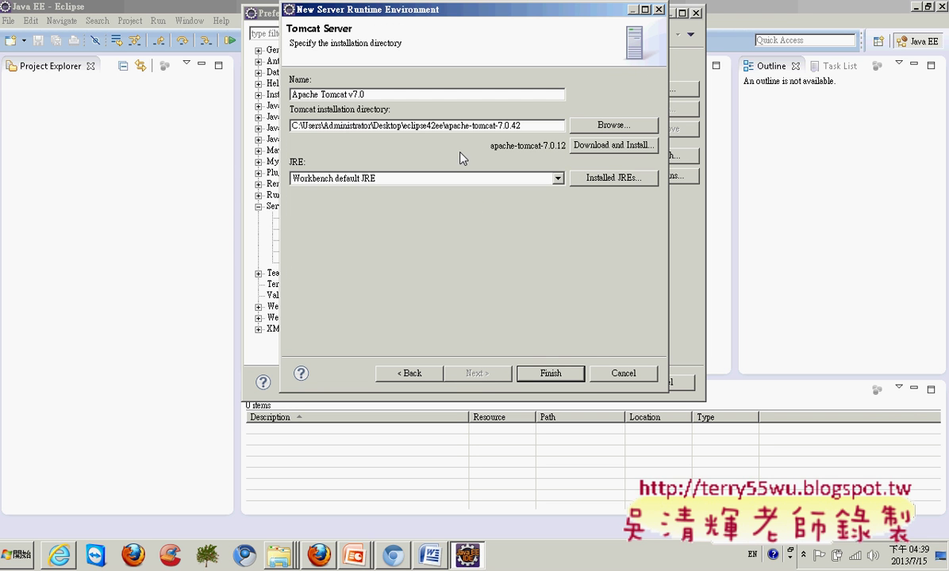
{"action": "left_click", "coordinate": [576, 124]}
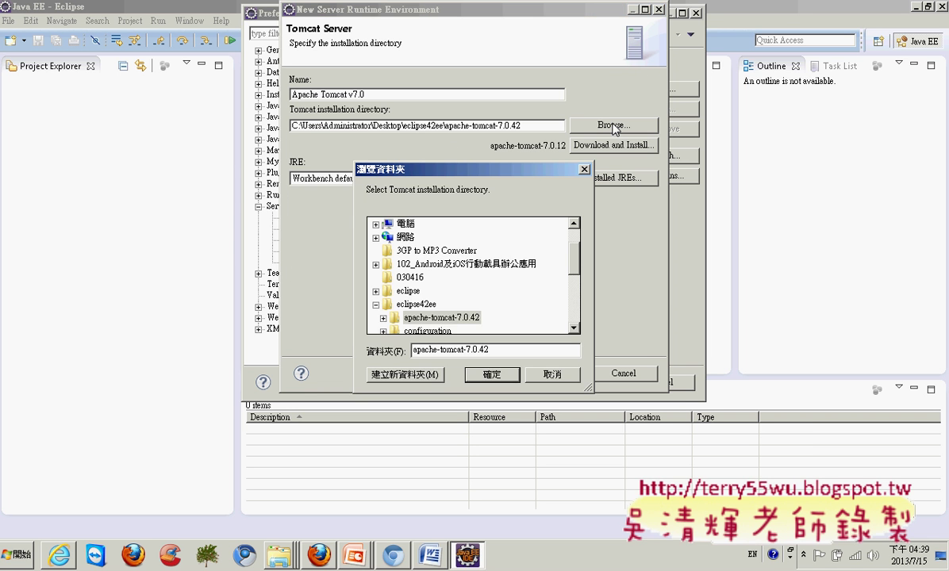
{"action": "left_click_drag", "start_coordinate": [575, 266], "coordinate": [575, 284]}
{"action": "left_click", "coordinate": [476, 266]}
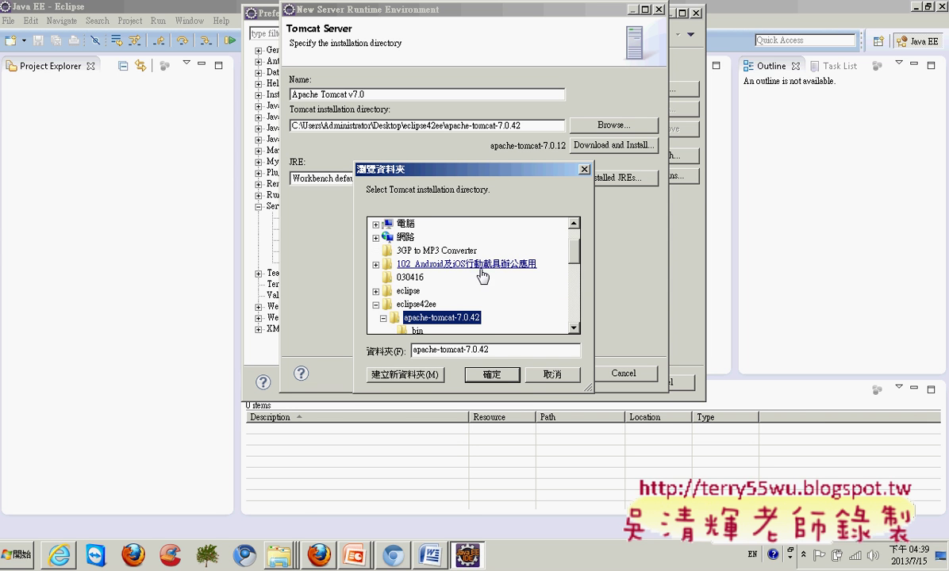
{"action": "left_click", "coordinate": [492, 374]}
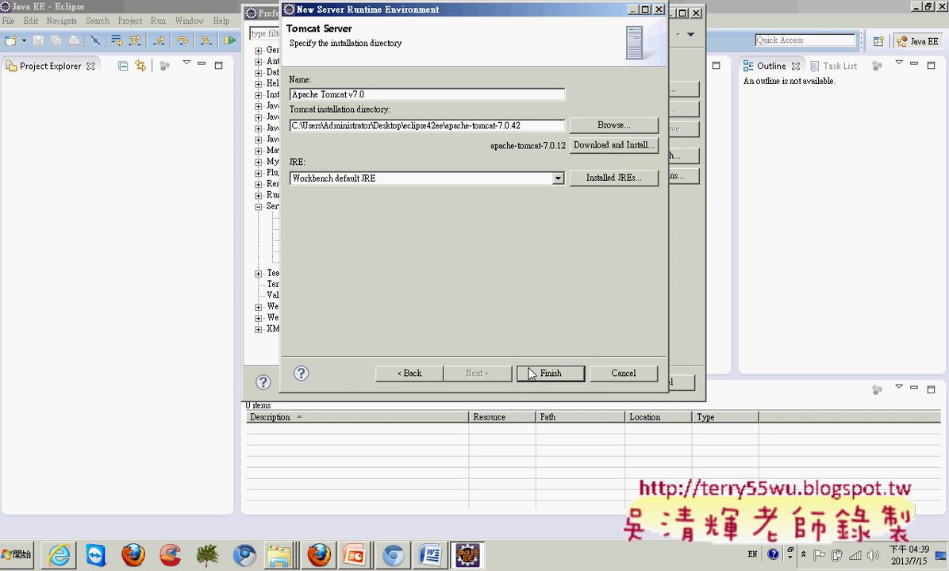
{"action": "left_click", "coordinate": [556, 374]}
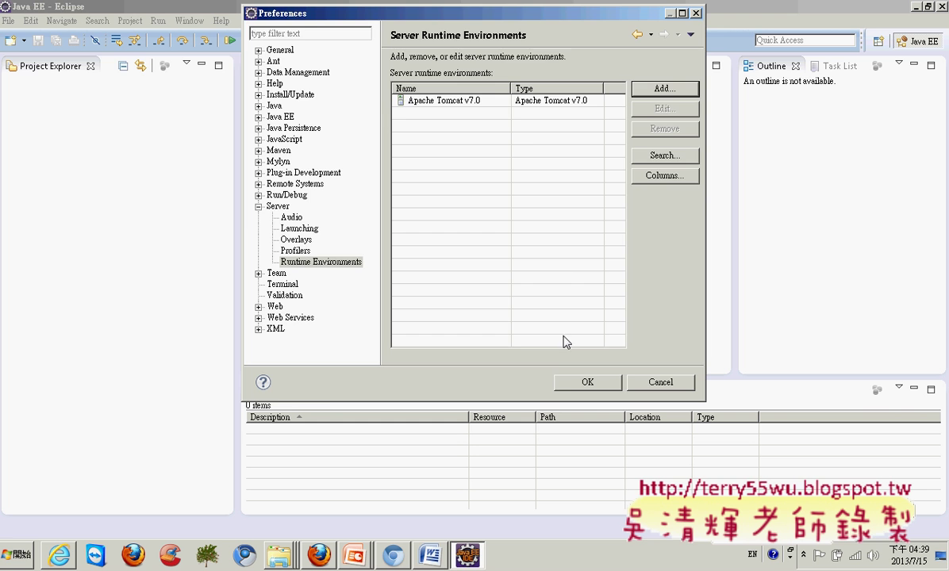
{"action": "left_click", "coordinate": [587, 383]}
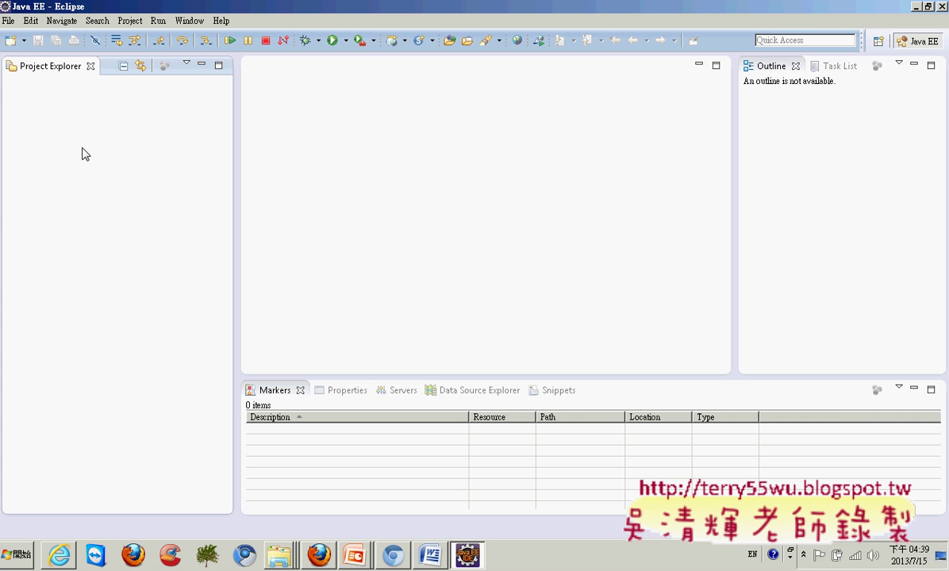
Step: Create a new Tomcat v7.0 Server on localhost with the Apache Tomcat v7.0 runtime and expand its configuration folder under Servers
{"action": "left_click", "coordinate": [10, 21]}
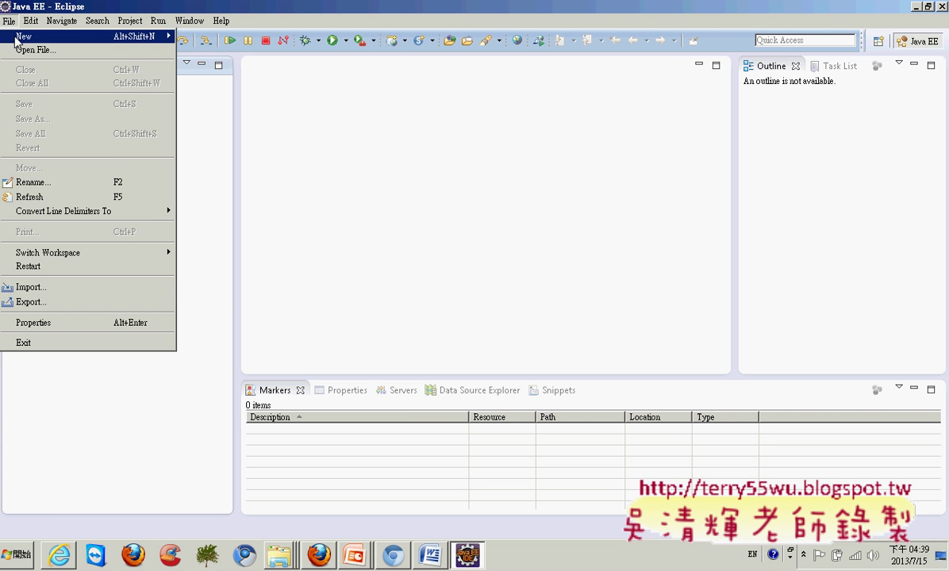
{"action": "mouse_move", "coordinate": [16, 39]}
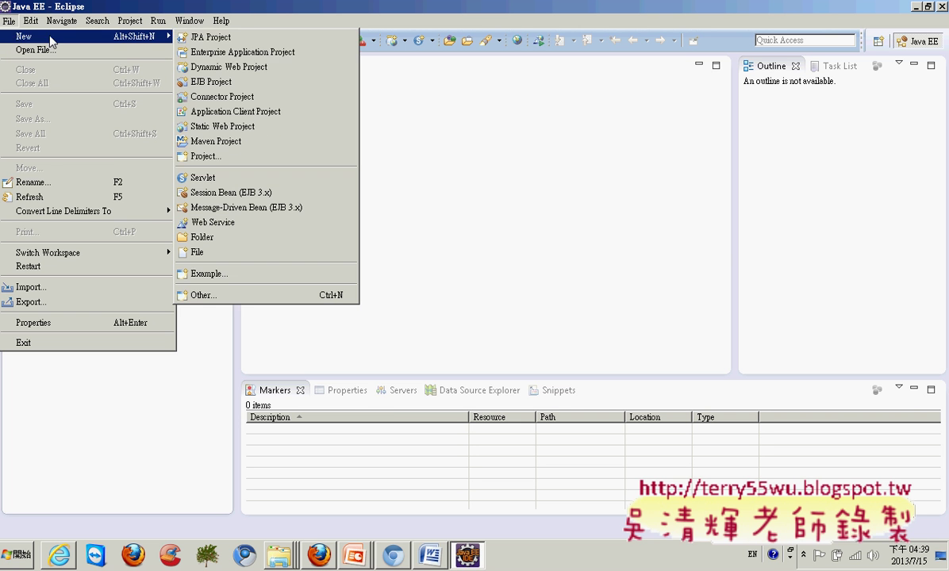
{"action": "left_click", "coordinate": [255, 296]}
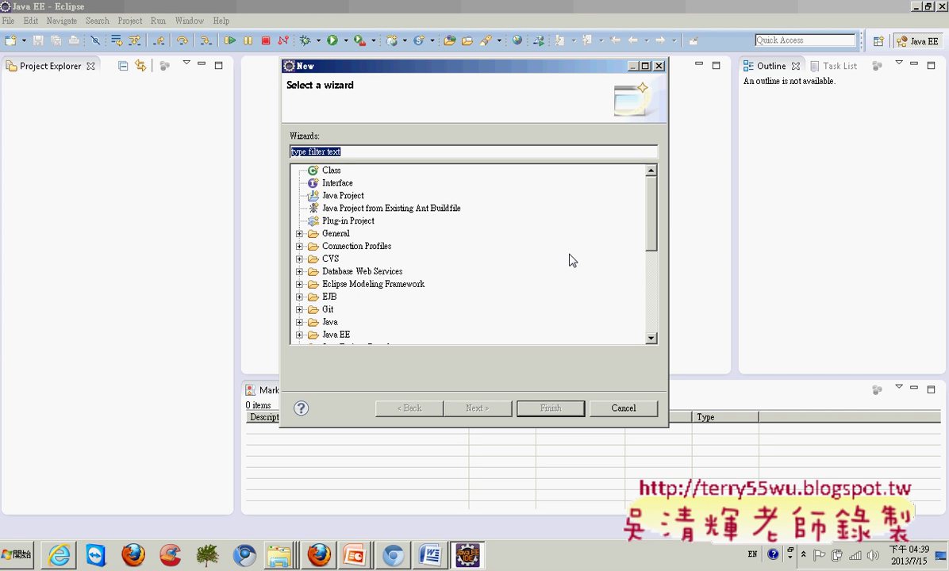
{"action": "left_click_drag", "start_coordinate": [658, 225], "coordinate": [657, 317]}
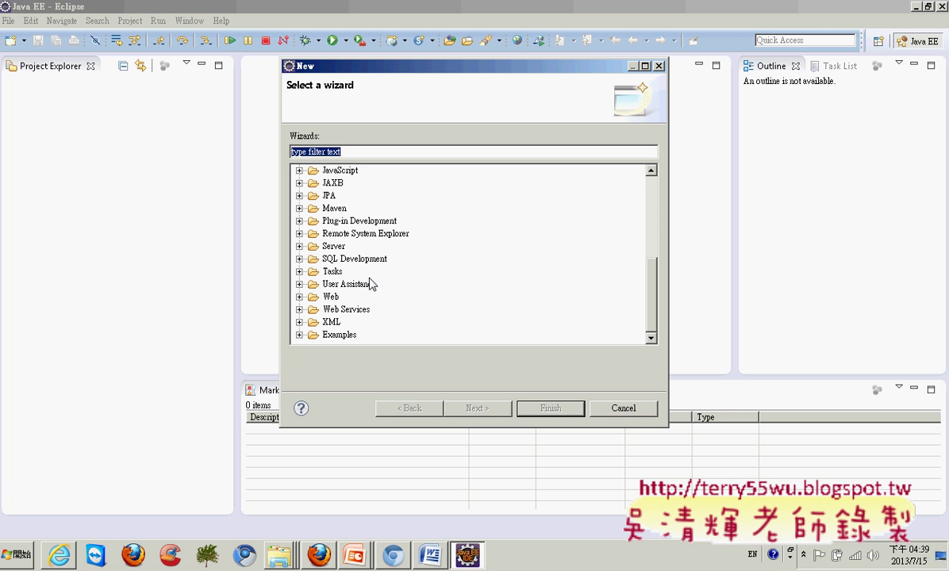
{"action": "double_click", "coordinate": [327, 248]}
{"action": "left_click", "coordinate": [349, 259]}
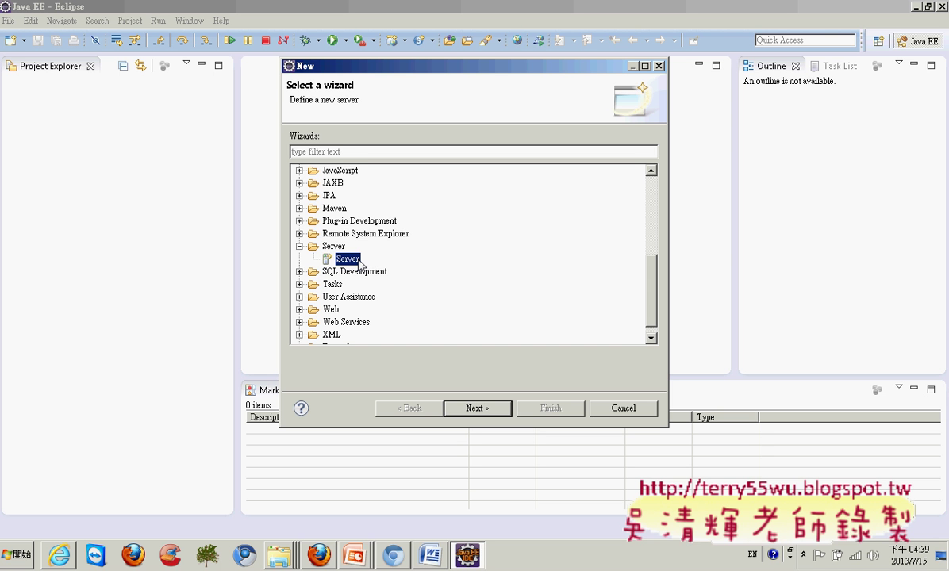
{"action": "left_click", "coordinate": [475, 408]}
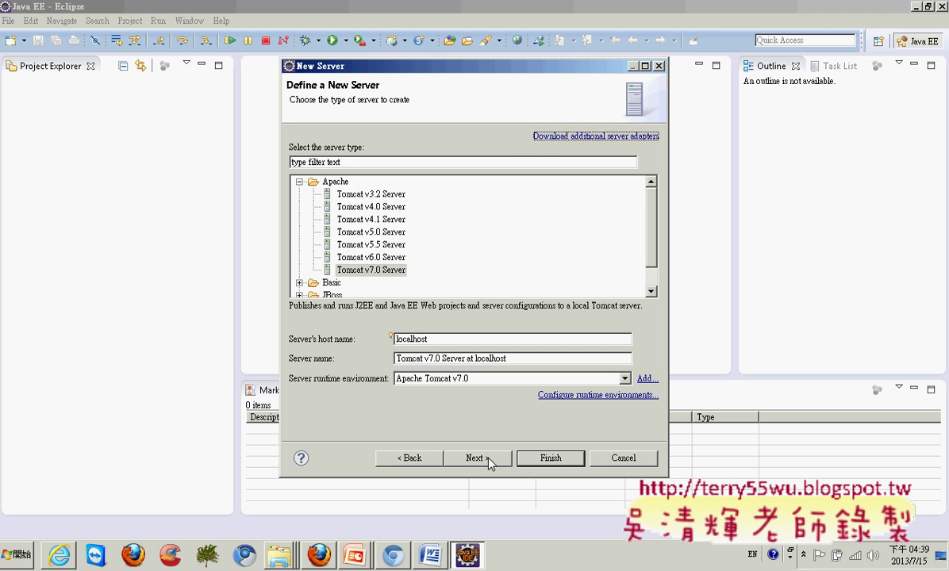
{"action": "left_click", "coordinate": [488, 460]}
{"action": "left_click", "coordinate": [547, 459]}
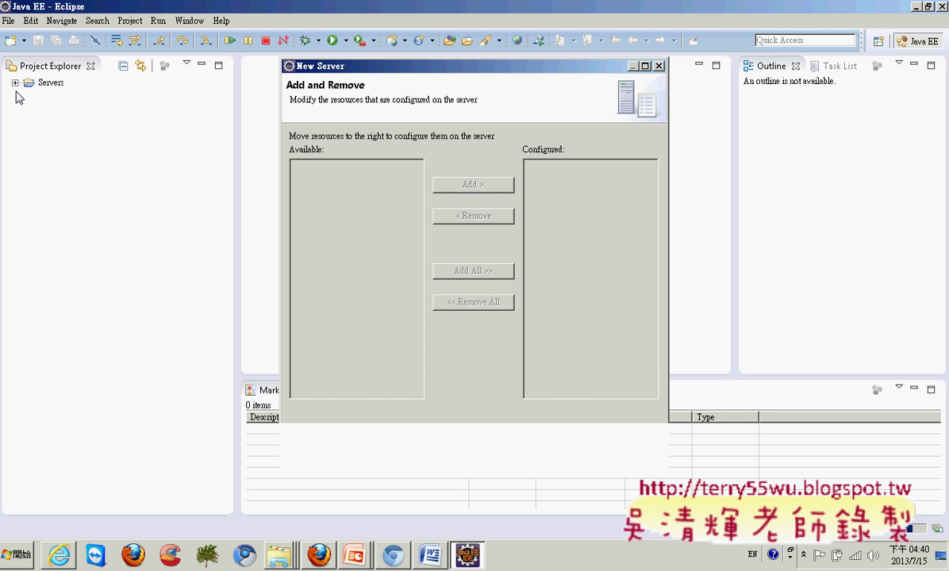
{"action": "left_click", "coordinate": [14, 84]}
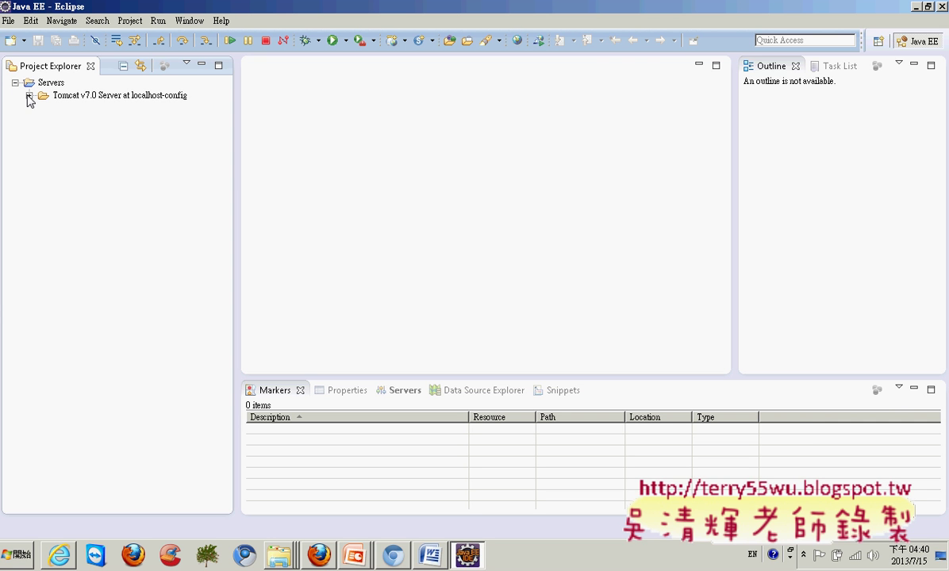
{"action": "left_click", "coordinate": [28, 96]}
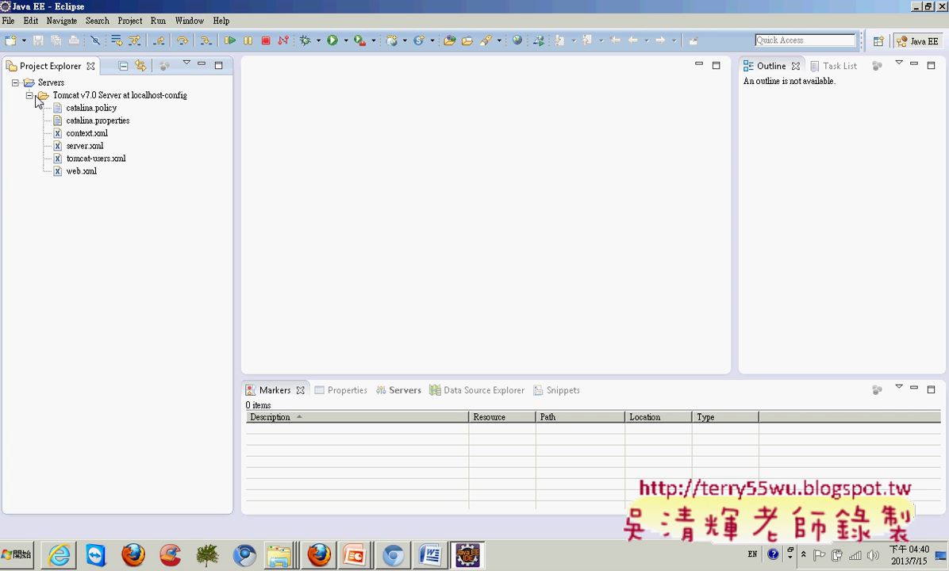
Step: Open the general Workspace preferences containing the text file encoding options
{"action": "left_click", "coordinate": [192, 21]}
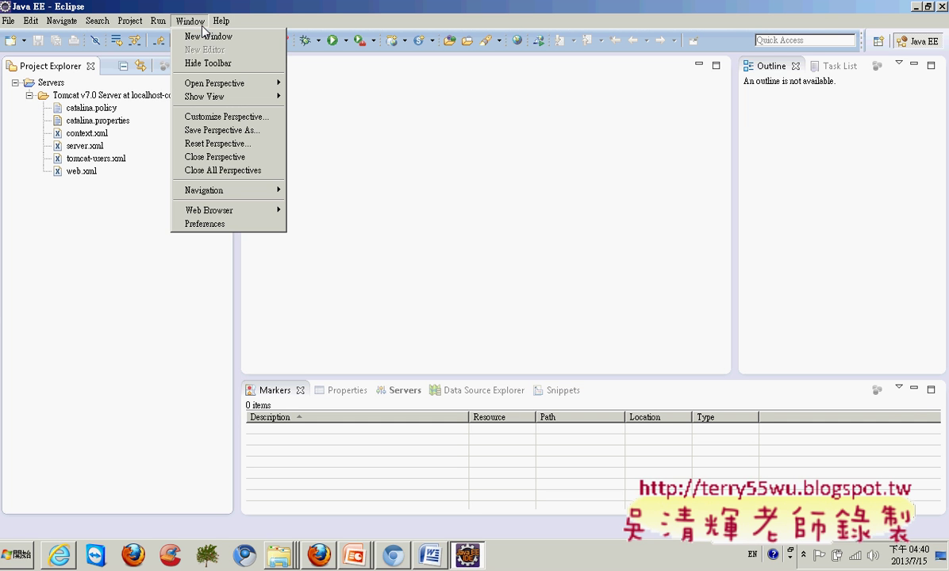
{"action": "left_click", "coordinate": [204, 225]}
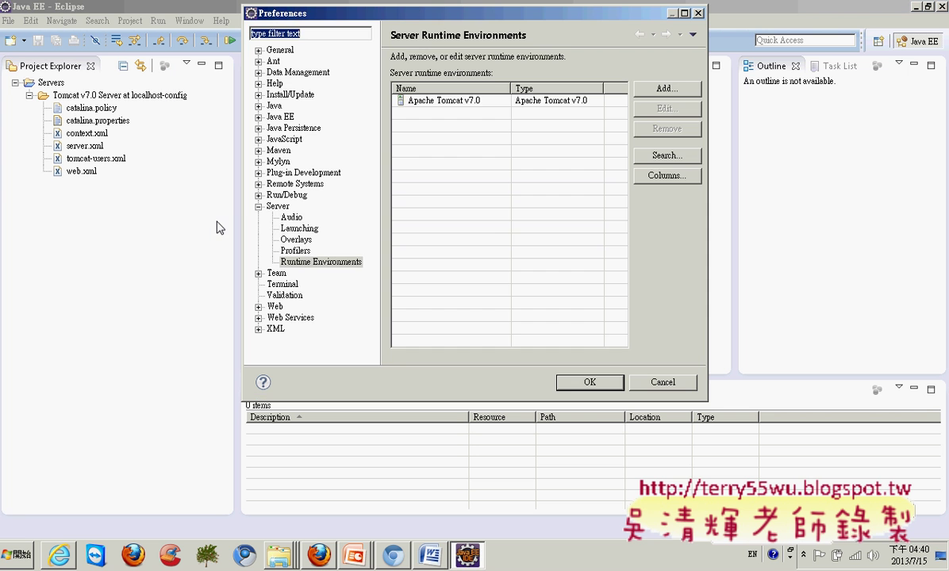
{"action": "left_click", "coordinate": [258, 207]}
{"action": "left_click", "coordinate": [258, 50]}
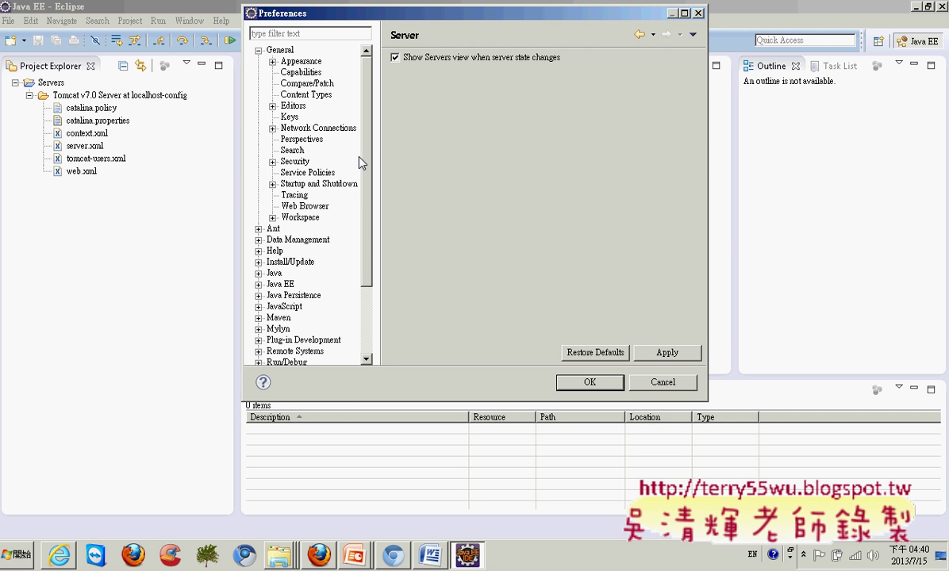
{"action": "left_click", "coordinate": [285, 216]}
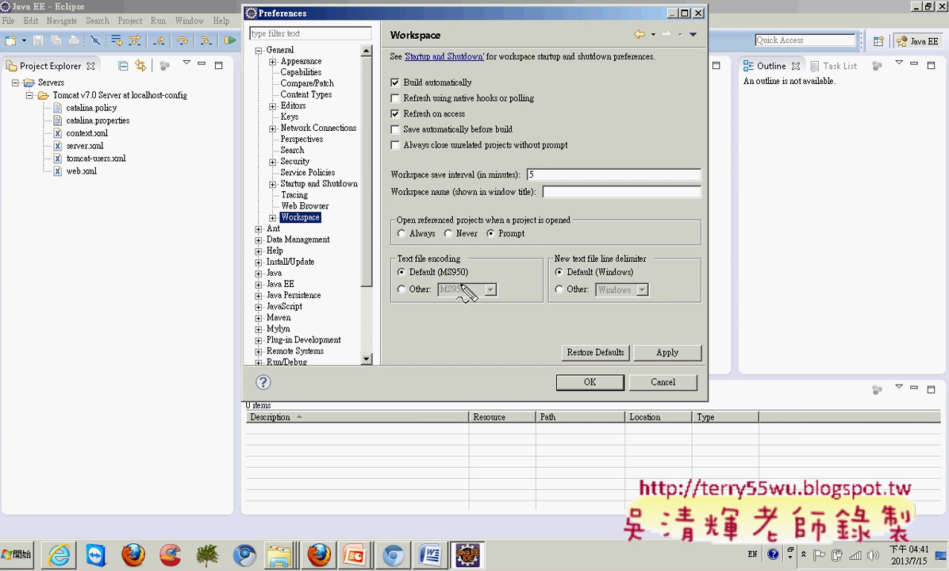
{"action": "mouse_move", "coordinate": [480, 281]}
{"action": "left_mouse_down"}
{"action": "mouse_move", "coordinate": [390, 283]}
{"action": "mouse_move", "coordinate": [452, 264]}
{"action": "mouse_move", "coordinate": [479, 282]}
{"action": "left_mouse_up"}
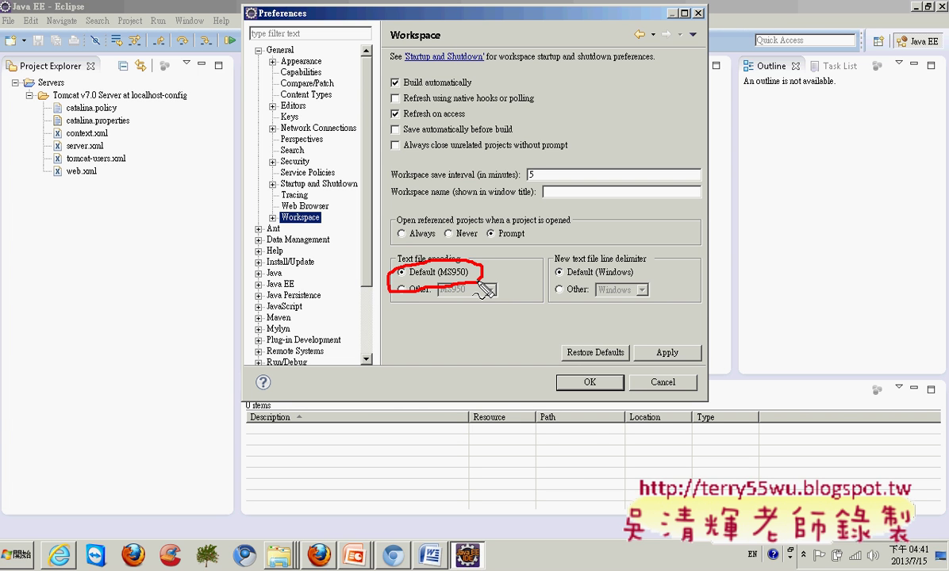
{"action": "key", "text": "Escape"}
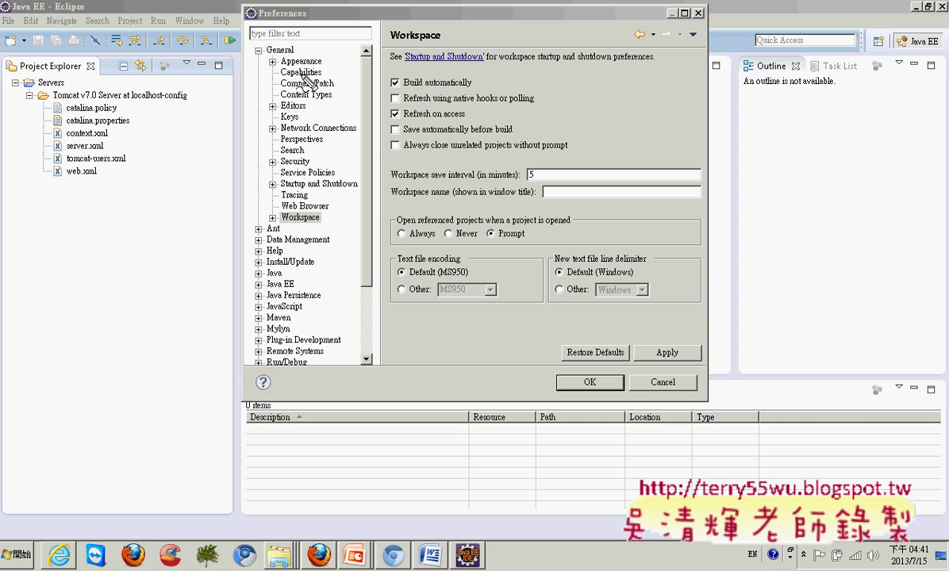
{"action": "key", "text": "ctrl+2"}
{"action": "mouse_move", "coordinate": [306, 23]}
{"action": "left_mouse_down"}
{"action": "mouse_move", "coordinate": [266, 25]}
{"action": "mouse_move", "coordinate": [246, 10]}
{"action": "left_mouse_up"}
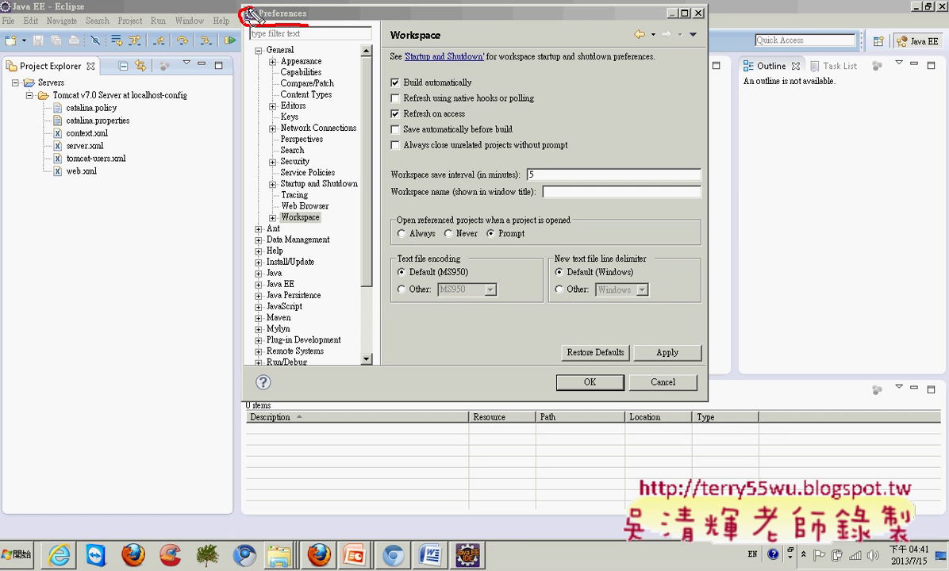
{"action": "left_click_drag", "start_coordinate": [312, 18], "coordinate": [248, 5]}
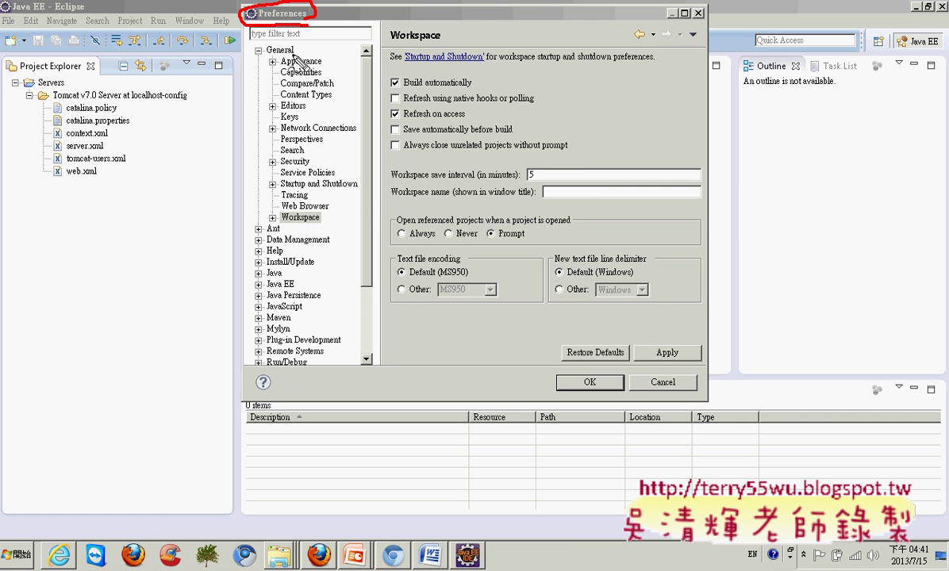
{"action": "mouse_move", "coordinate": [294, 54]}
{"action": "left_mouse_down"}
{"action": "mouse_move", "coordinate": [280, 58]}
{"action": "mouse_move", "coordinate": [297, 51]}
{"action": "left_mouse_up"}
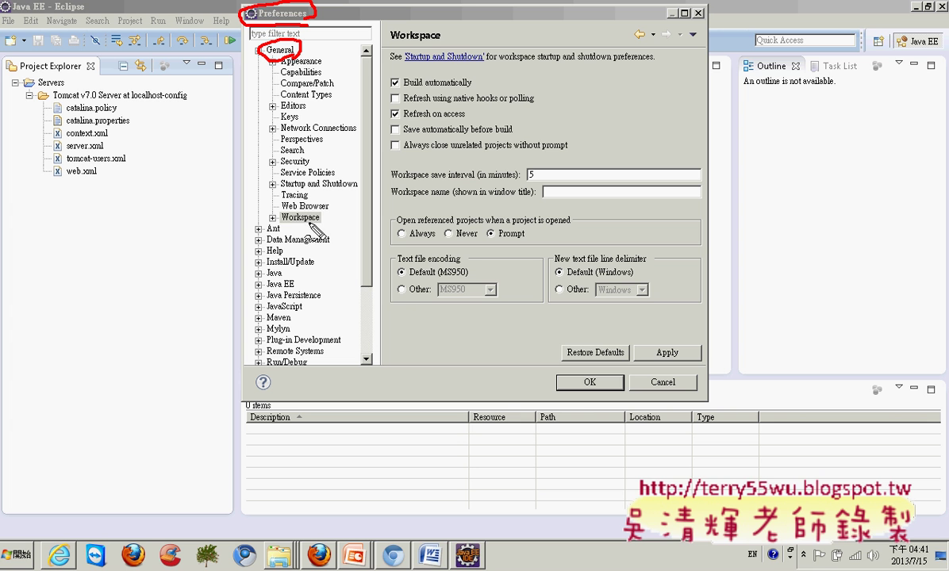
{"action": "mouse_move", "coordinate": [306, 225]}
{"action": "left_mouse_down"}
{"action": "mouse_move", "coordinate": [263, 213]}
{"action": "mouse_move", "coordinate": [330, 205]}
{"action": "mouse_move", "coordinate": [314, 227]}
{"action": "left_mouse_up"}
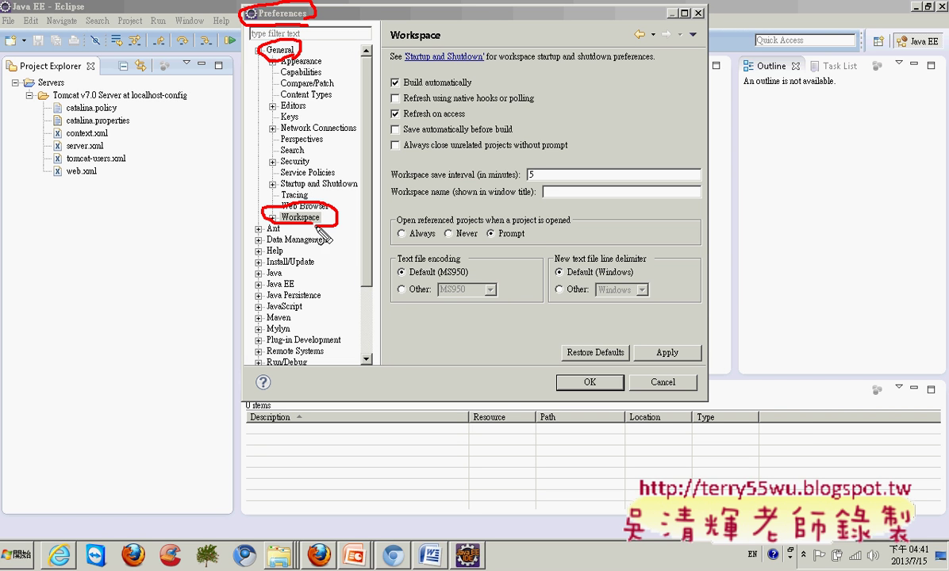
{"action": "mouse_move", "coordinate": [468, 297]}
{"action": "left_mouse_down"}
{"action": "mouse_move", "coordinate": [374, 287]}
{"action": "mouse_move", "coordinate": [485, 309]}
{"action": "left_mouse_up"}
{"action": "key", "text": "Escape"}
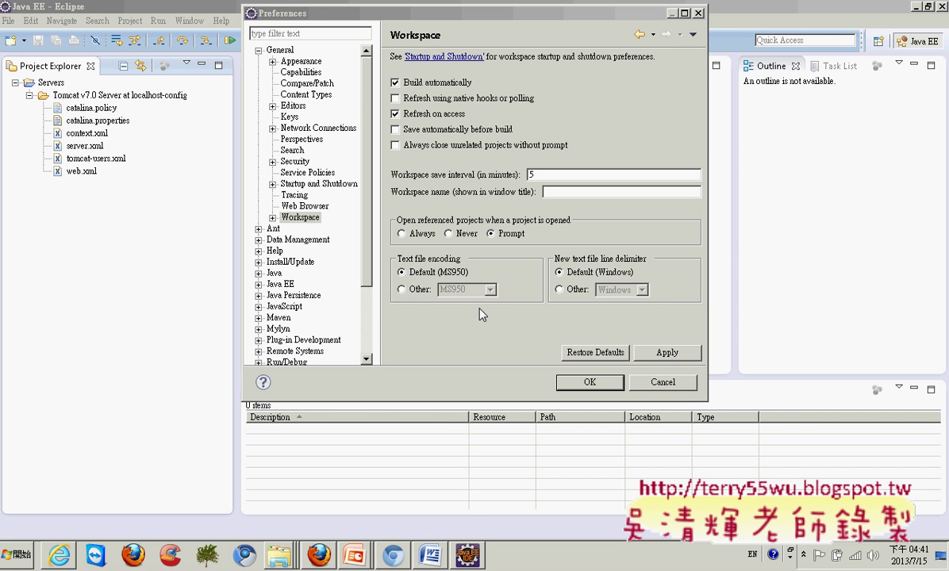
Step: Set the workspace text file encoding to the other option UTF-8
{"action": "left_click", "coordinate": [423, 290]}
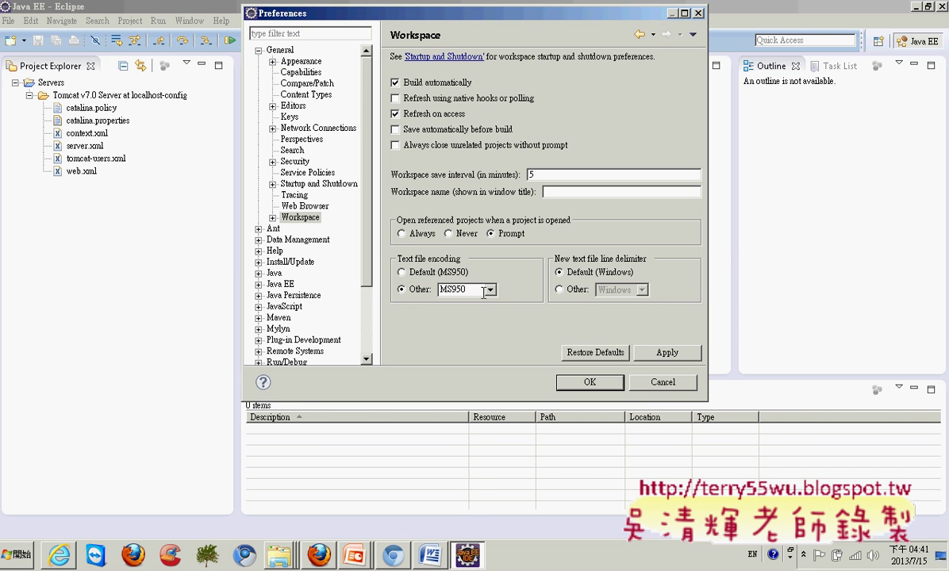
{"action": "left_click", "coordinate": [489, 290]}
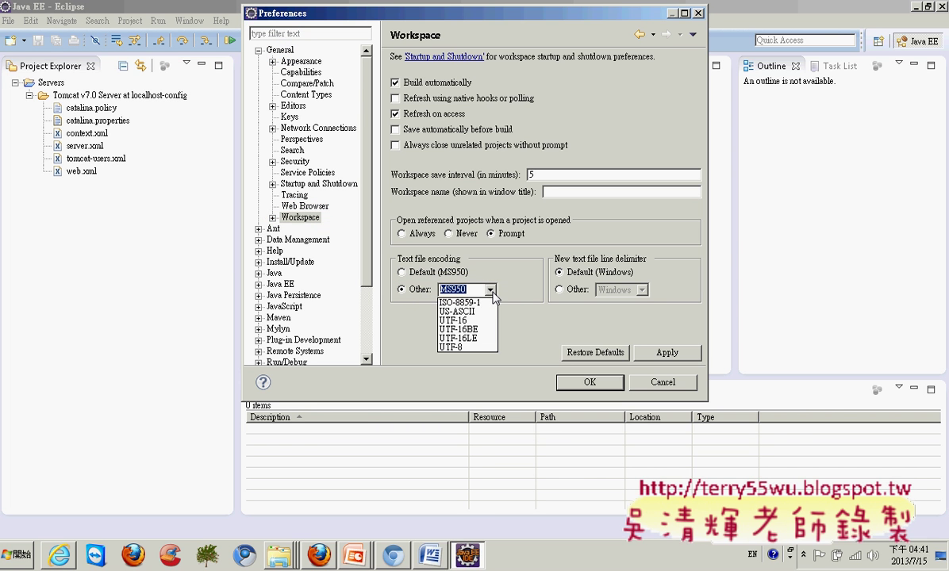
{"action": "left_click", "coordinate": [490, 350]}
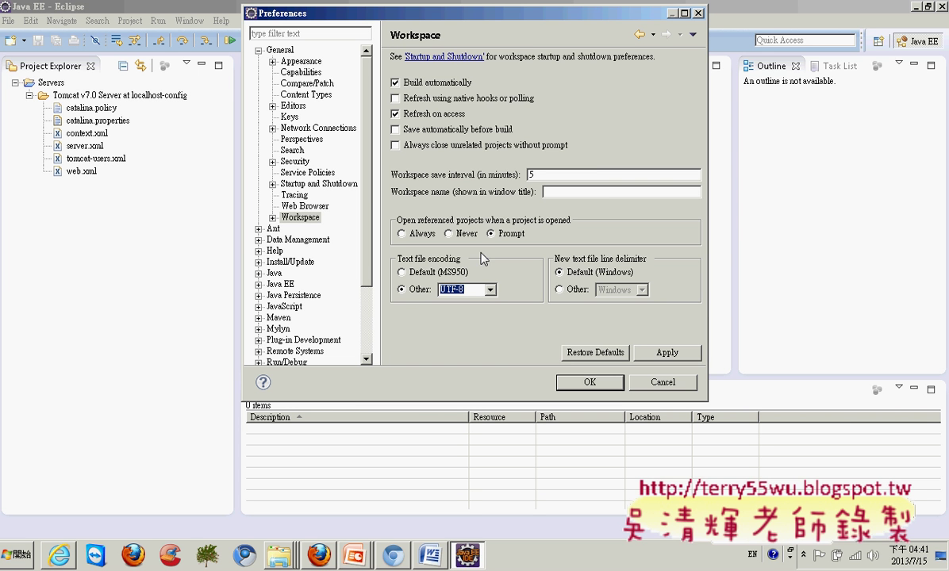
Step: Look through the Build Order, Linked Resources and Local History pages under Workspace and return to the main Workspace page
{"action": "left_click", "coordinate": [271, 219]}
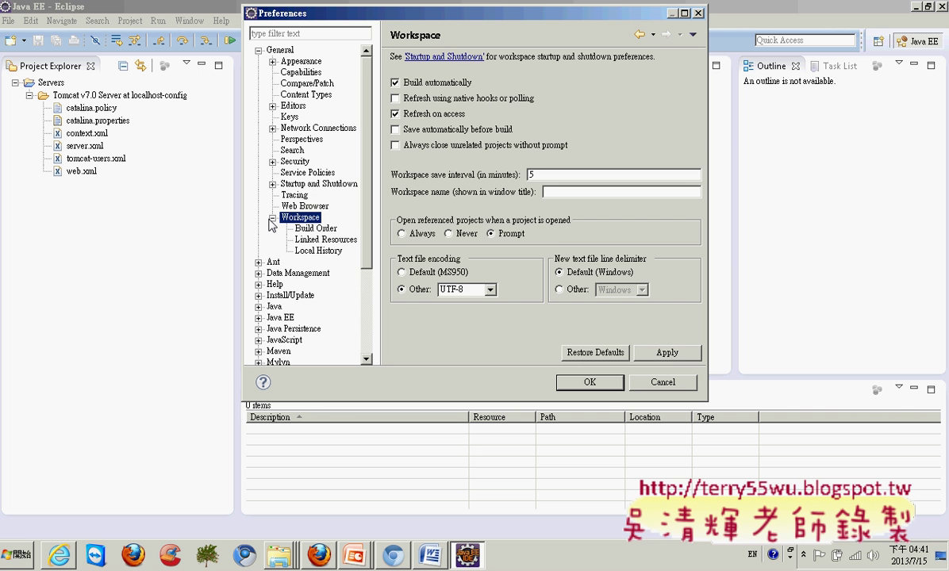
{"action": "left_click", "coordinate": [326, 229]}
{"action": "left_click", "coordinate": [326, 239]}
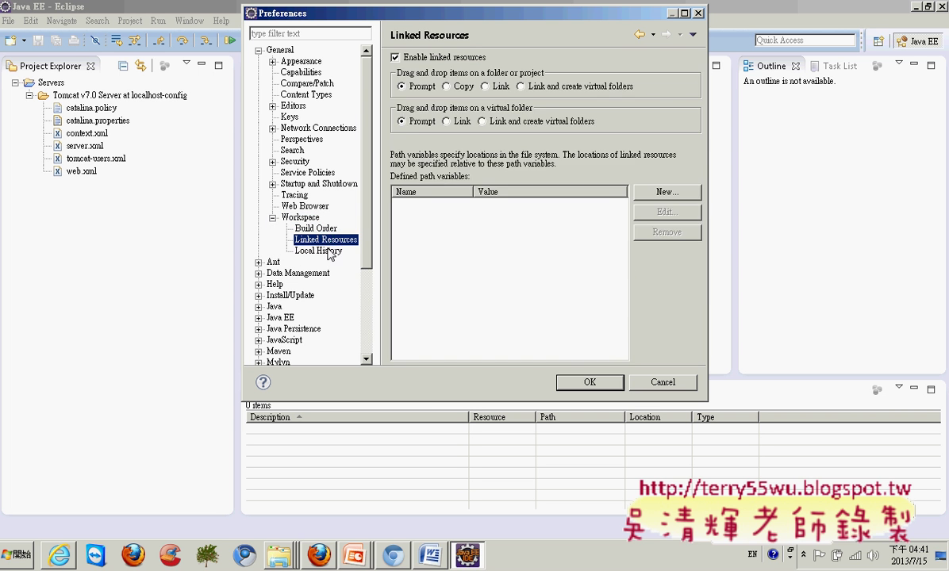
{"action": "left_click", "coordinate": [310, 250]}
{"action": "left_click", "coordinate": [300, 216]}
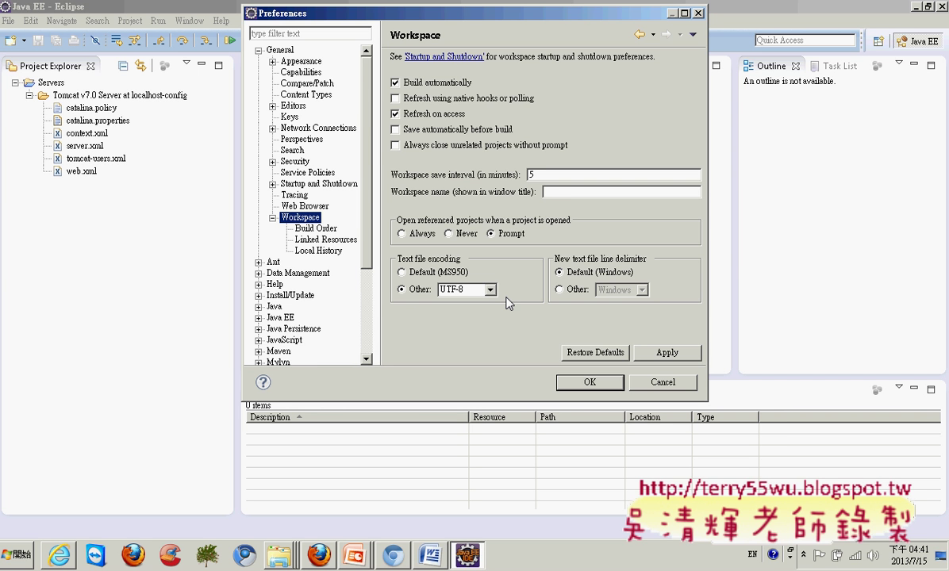
Step: Apply the workspace encoding change and save the preferences
{"action": "mouse_move", "coordinate": [494, 298]}
{"action": "left_mouse_down"}
{"action": "mouse_move", "coordinate": [441, 299]}
{"action": "mouse_move", "coordinate": [476, 252]}
{"action": "mouse_move", "coordinate": [481, 302]}
{"action": "left_mouse_up"}
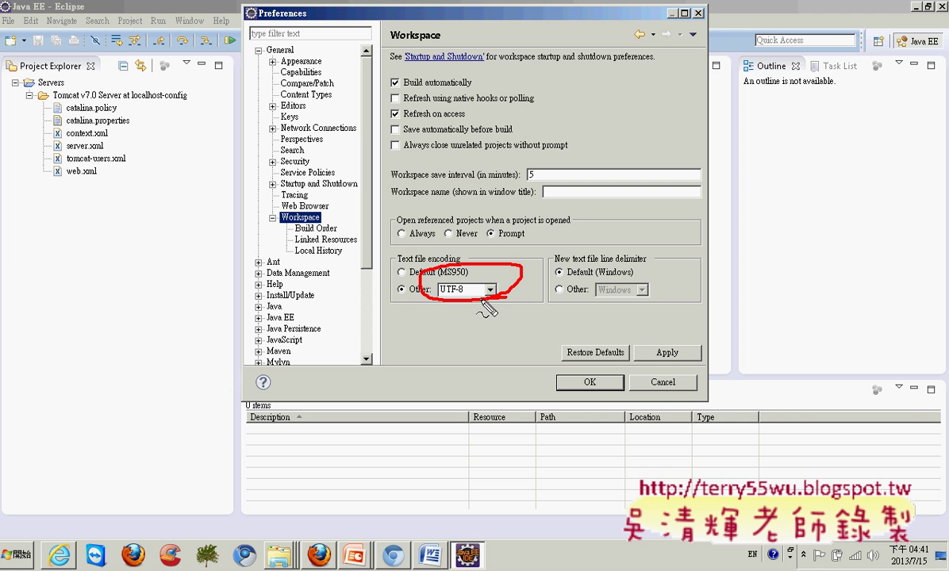
{"action": "key", "text": "Escape"}
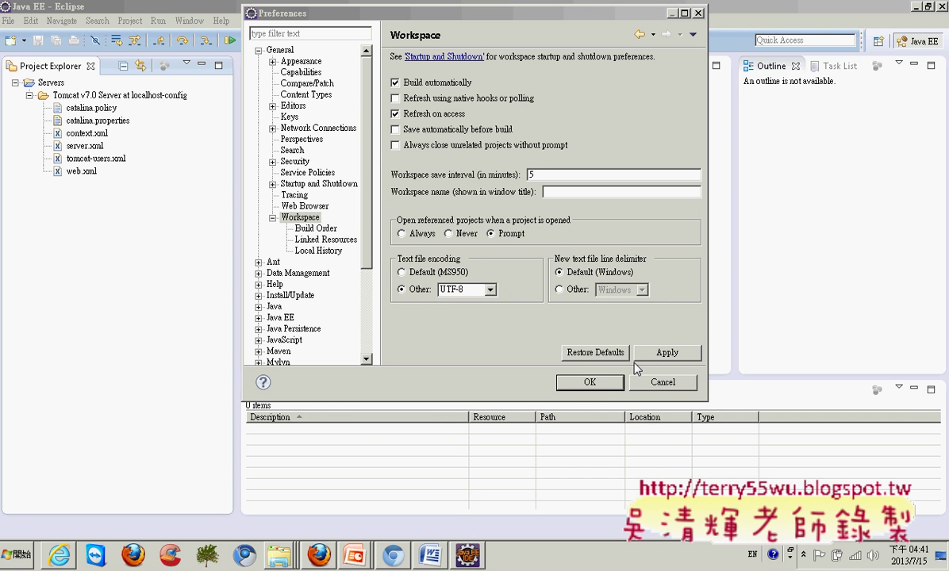
{"action": "left_click", "coordinate": [665, 354]}
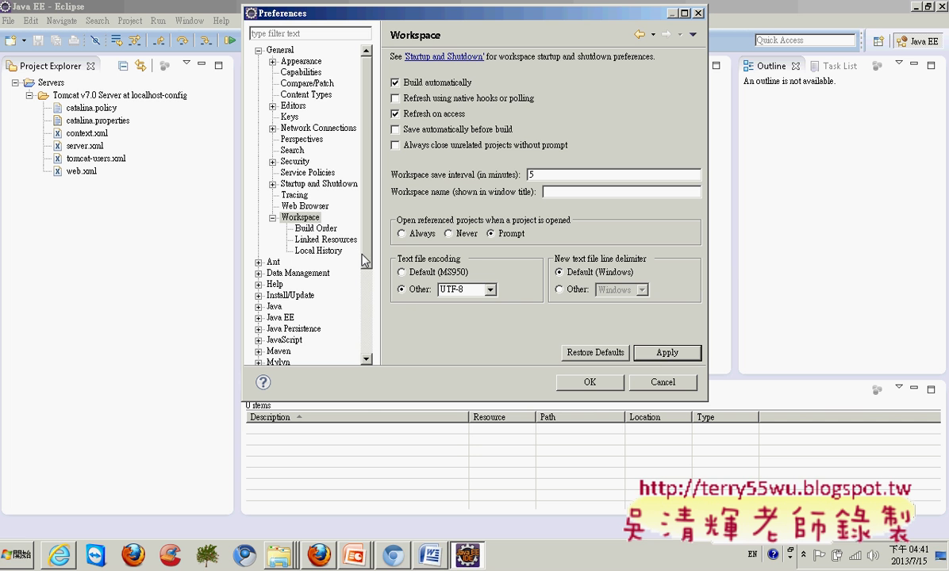
{"action": "scroll", "coordinate": [343, 240], "scroll_direction": "down", "scroll_amount": 4}
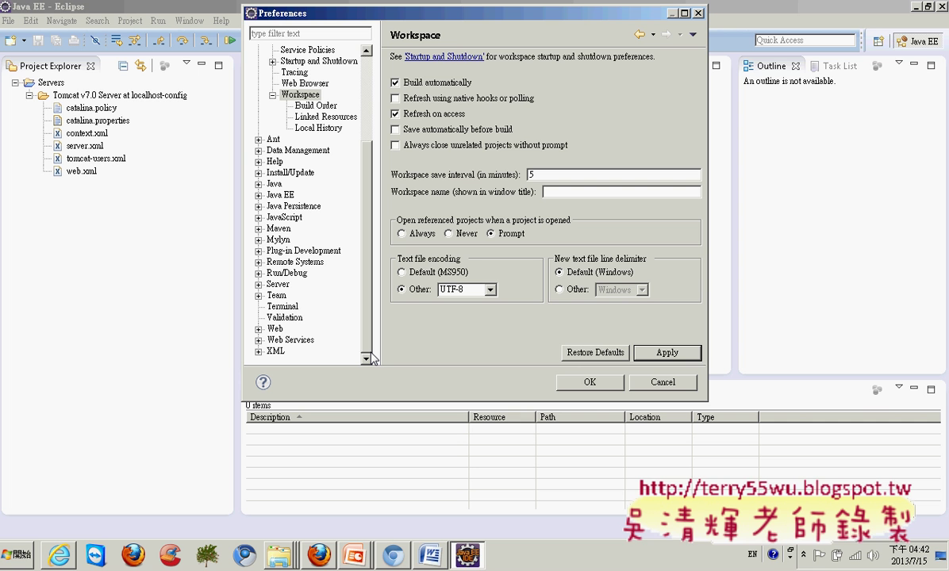
{"action": "left_click", "coordinate": [601, 385]}
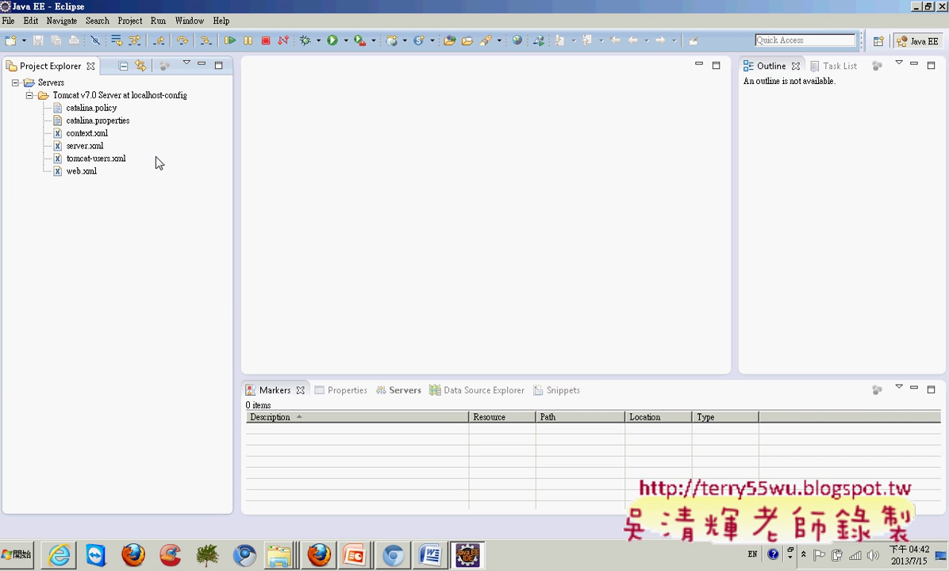
{"action": "left_click", "coordinate": [10, 25]}
{"action": "mouse_move", "coordinate": [16, 36]}
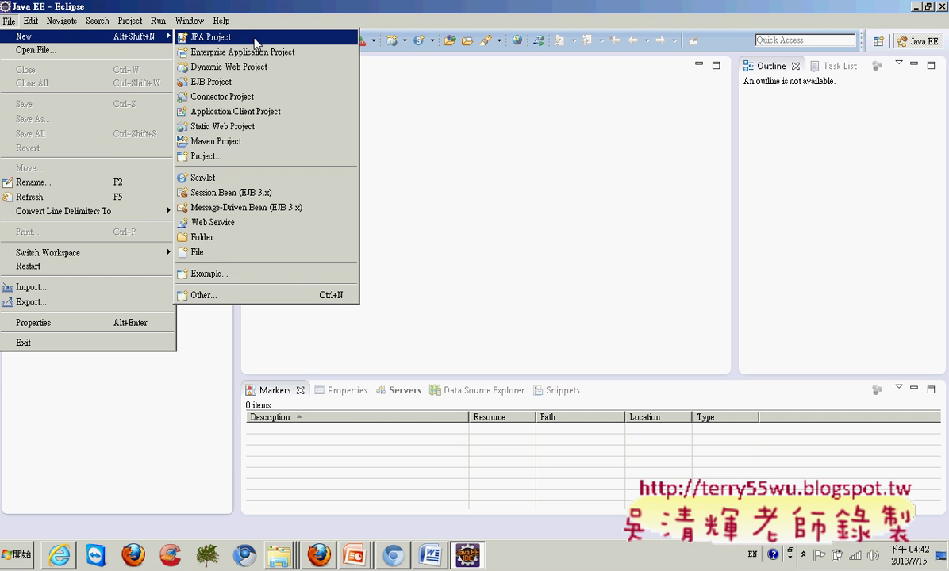
{"action": "left_click", "coordinate": [223, 5]}
Step: Reopen the preferences and set the encoding for creating CSS files under Web to ISO 10646/Unicode(UTF-8)
{"action": "left_click", "coordinate": [190, 20]}
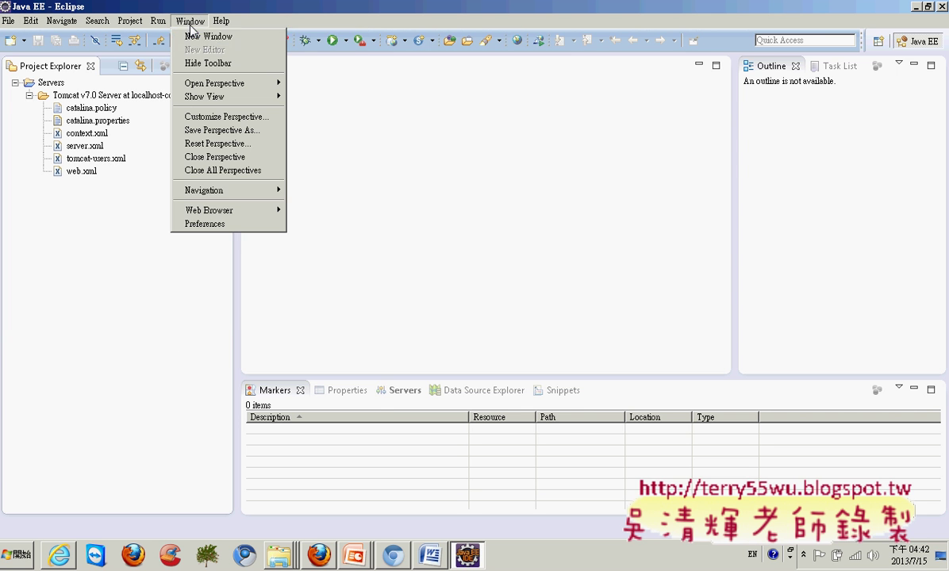
{"action": "left_click", "coordinate": [214, 226]}
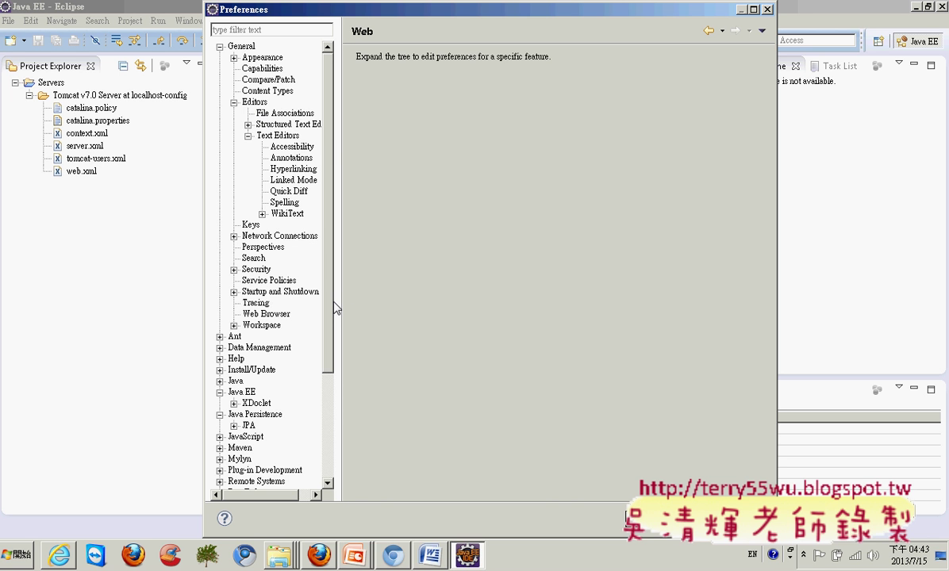
{"action": "scroll", "coordinate": [326, 317], "scroll_direction": "down", "scroll_amount": 4}
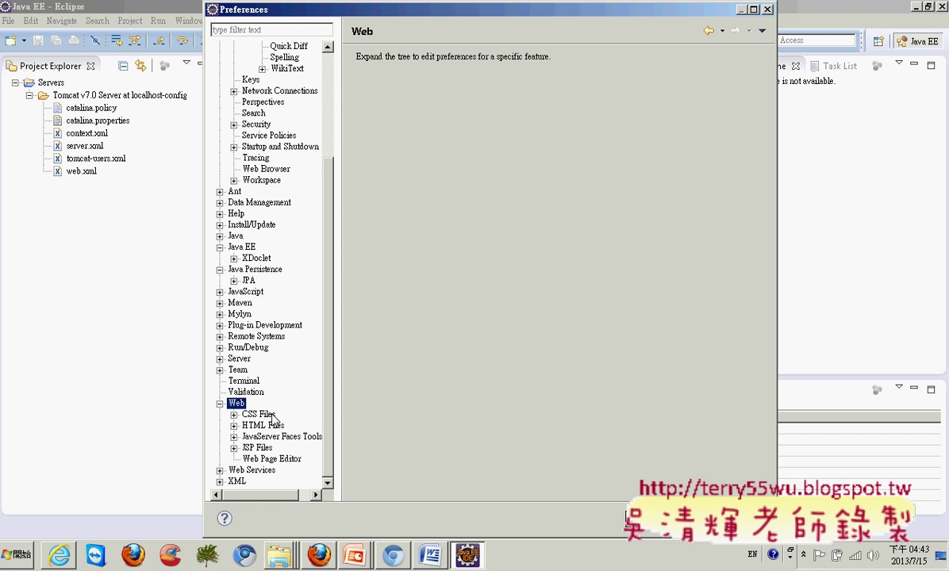
{"action": "left_click", "coordinate": [262, 415]}
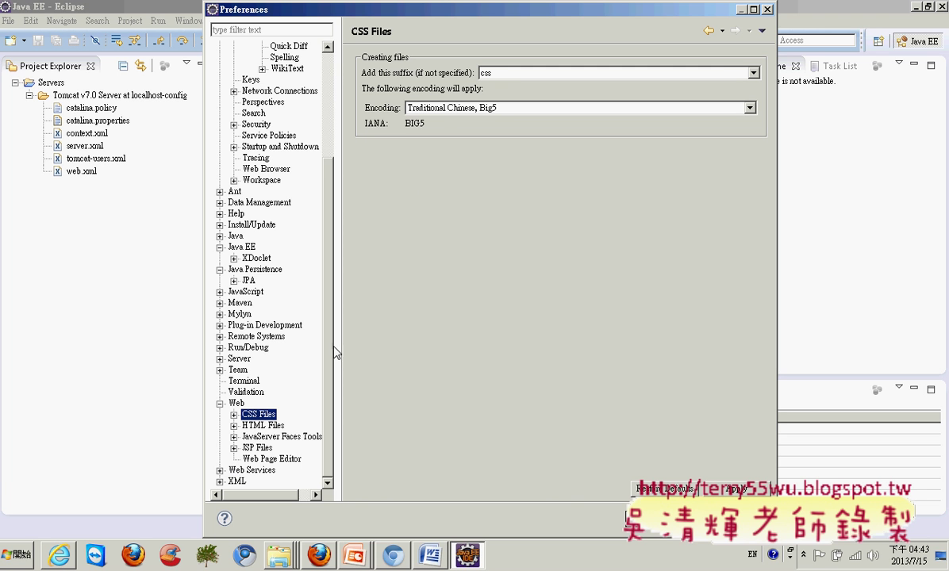
{"action": "left_click", "coordinate": [459, 109]}
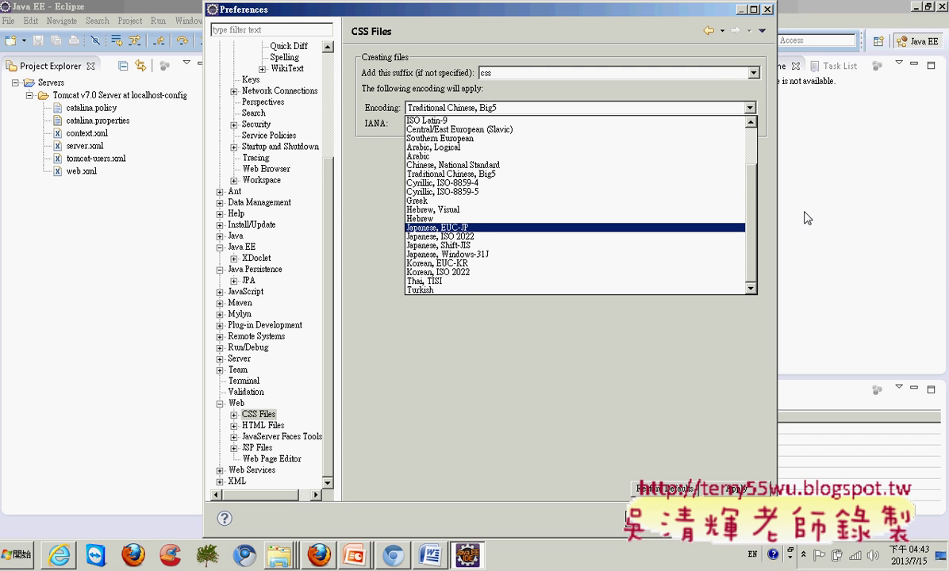
{"action": "scroll", "coordinate": [709, 139], "scroll_direction": "up", "scroll_amount": 3}
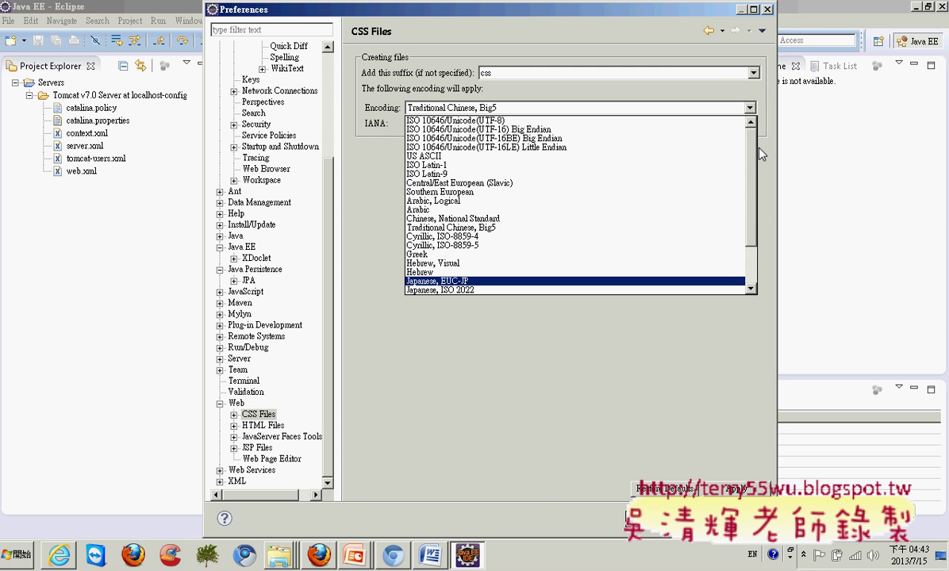
{"action": "left_click", "coordinate": [663, 126]}
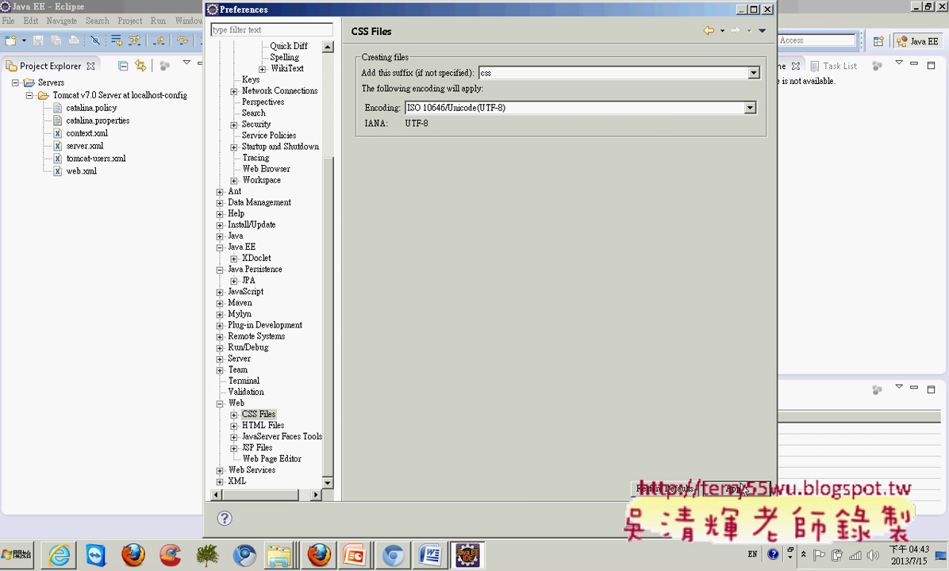
Step: Set the encoding for creating HTML files in the Web preferences to ISO 10646/Unicode(UTF-8)
{"action": "left_click", "coordinate": [263, 425]}
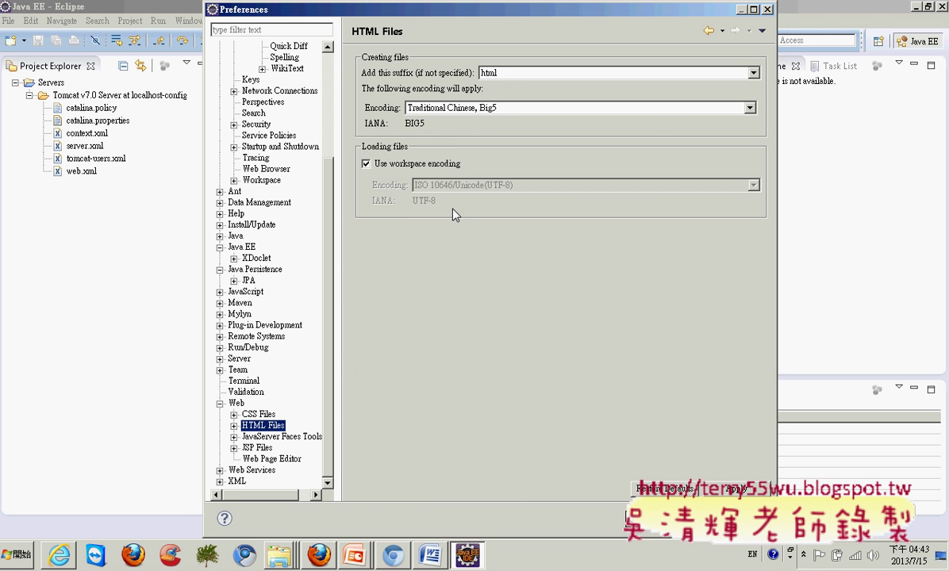
{"action": "left_click", "coordinate": [460, 108]}
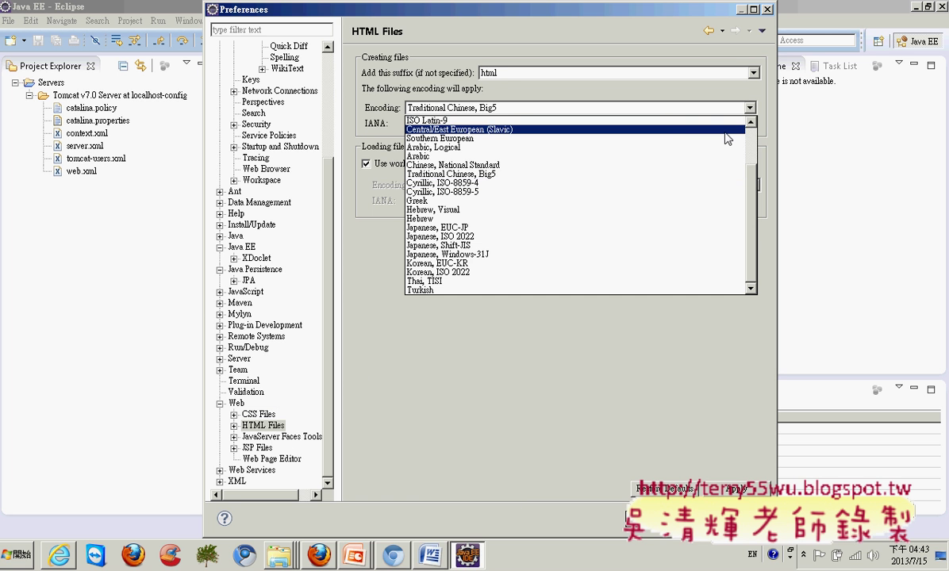
{"action": "scroll", "coordinate": [710, 130], "scroll_direction": "up", "scroll_amount": 2}
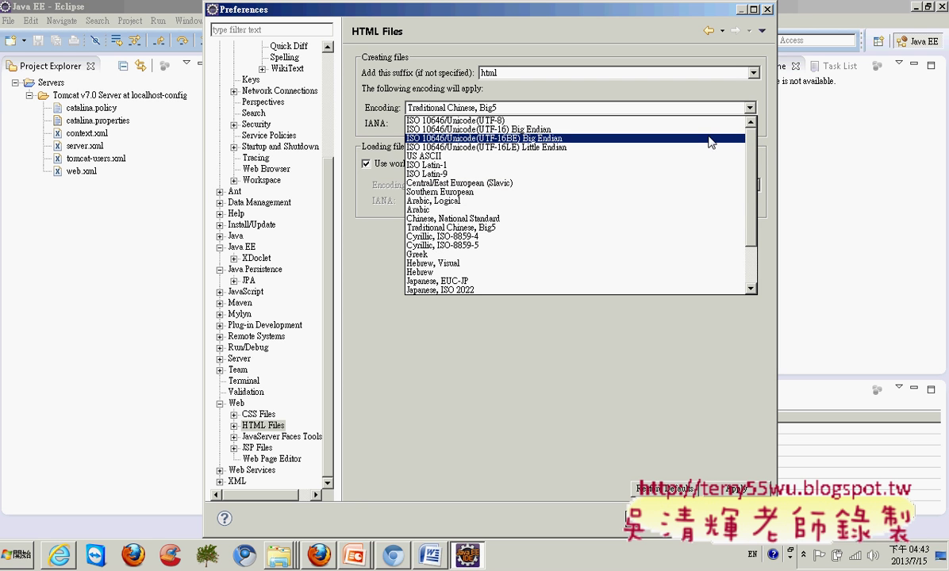
{"action": "left_click", "coordinate": [708, 122]}
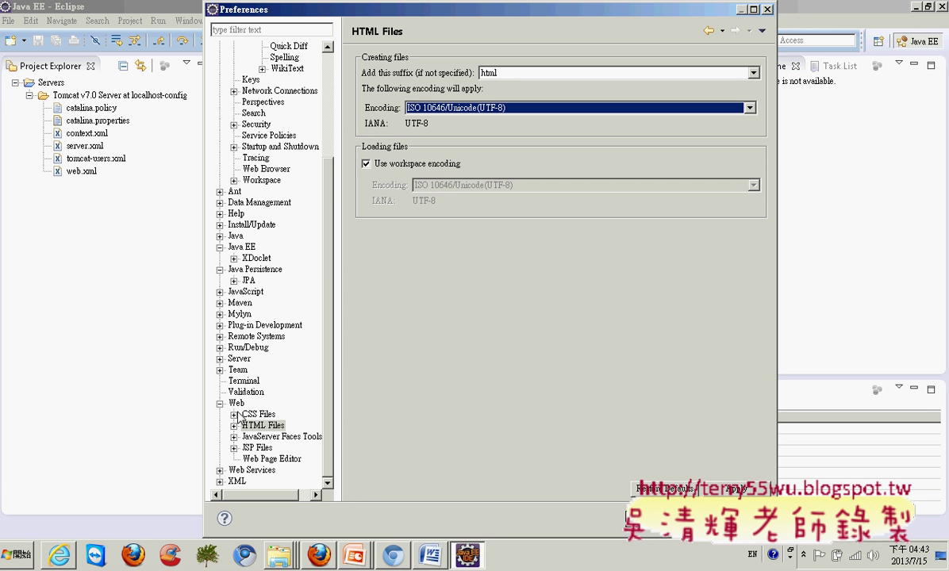
Step: Set the encoding for creating JSP files in the Web preferences to ISO 10646/Unicode(UTF-8)
{"action": "left_click", "coordinate": [282, 438]}
{"action": "left_click", "coordinate": [257, 447]}
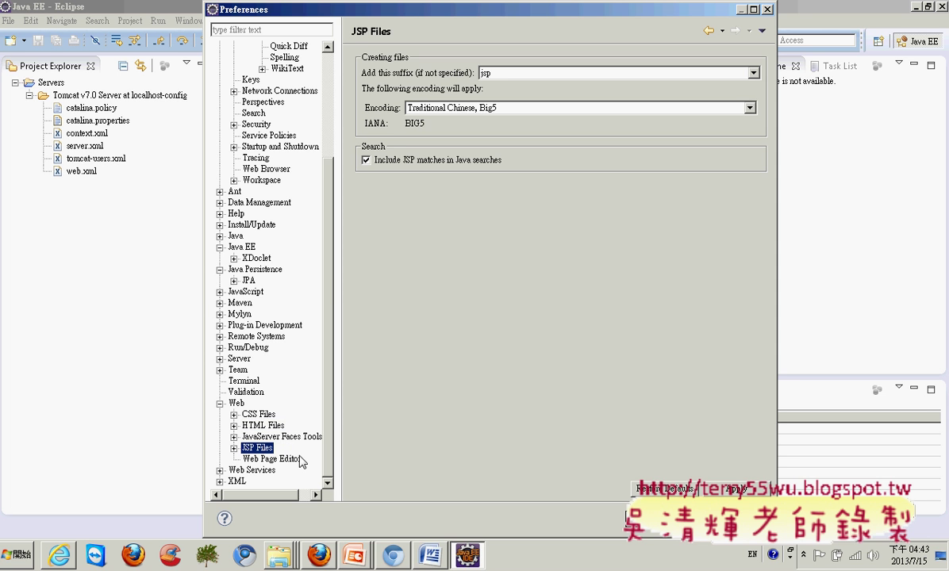
{"action": "left_click", "coordinate": [455, 104]}
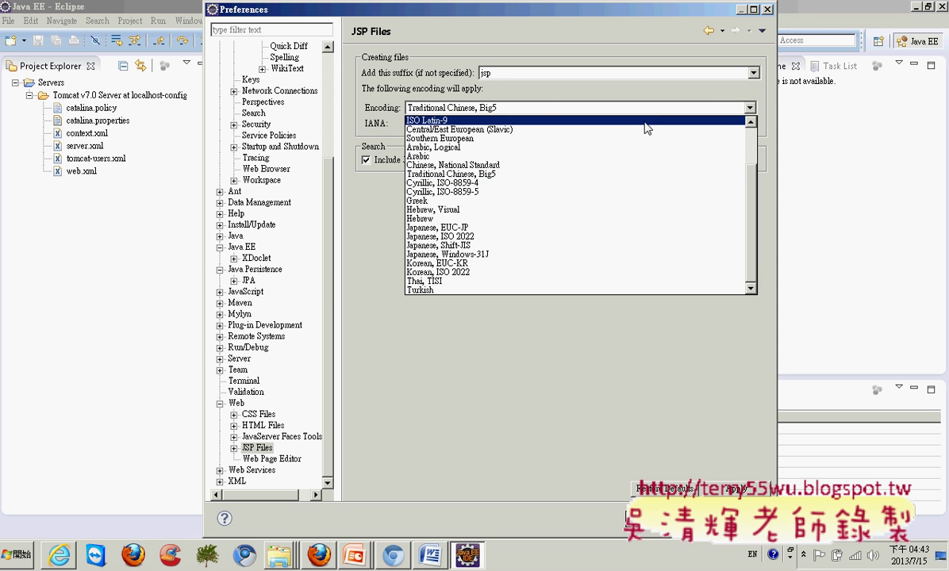
{"action": "scroll", "coordinate": [711, 129], "scroll_direction": "up", "scroll_amount": 2}
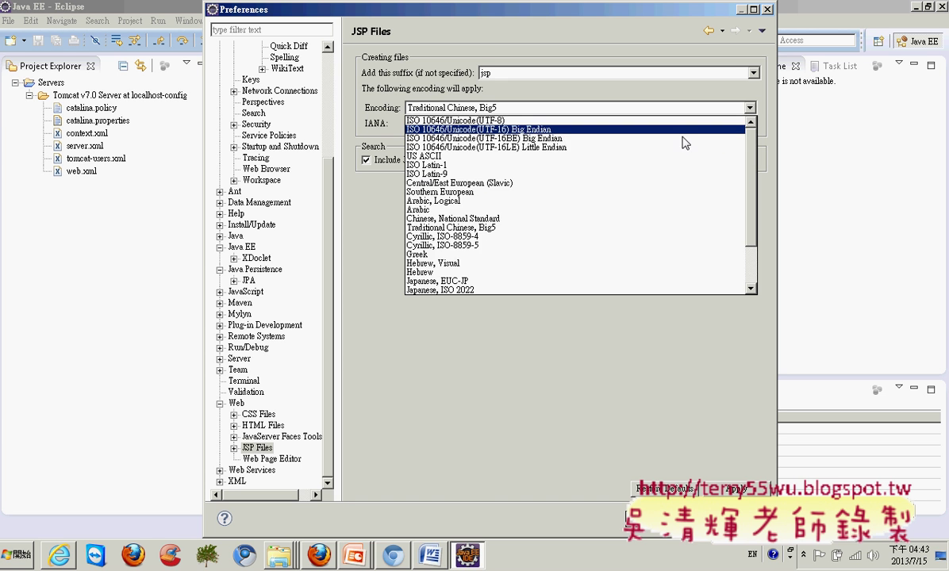
{"action": "left_click", "coordinate": [686, 121]}
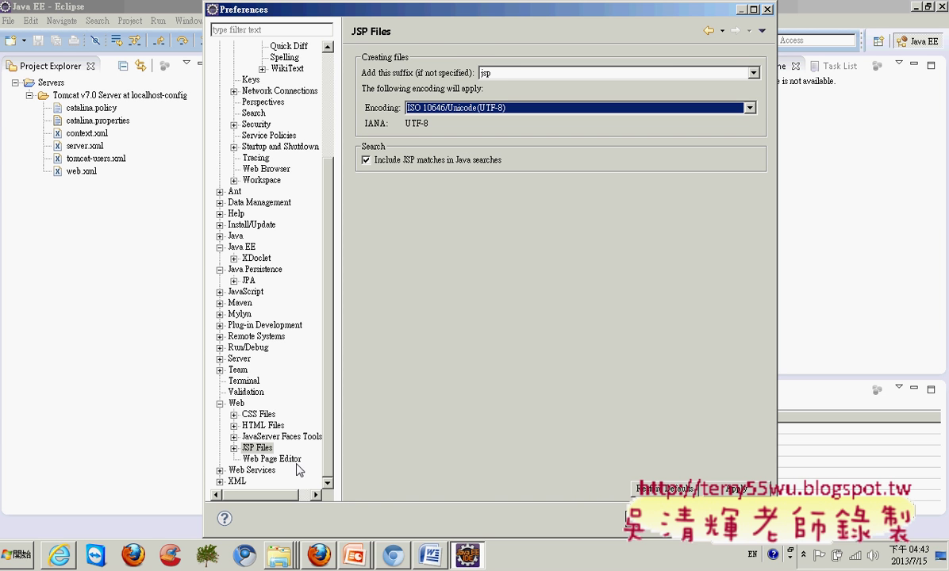
Step: Recheck the encoding settings for CSS, HTML and JSP files, and apply and save the preferences
{"action": "left_click", "coordinate": [270, 459]}
{"action": "left_click", "coordinate": [259, 414]}
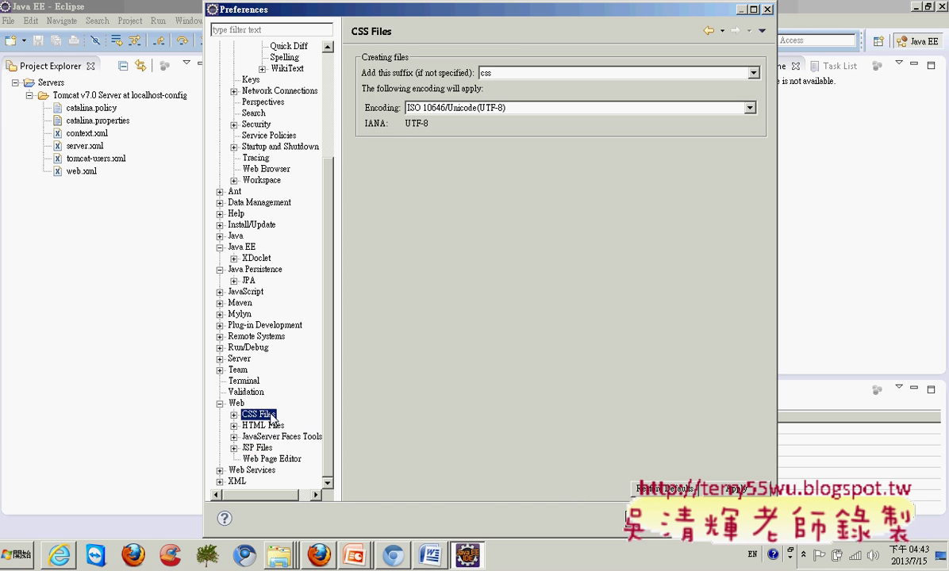
{"action": "left_click", "coordinate": [262, 425]}
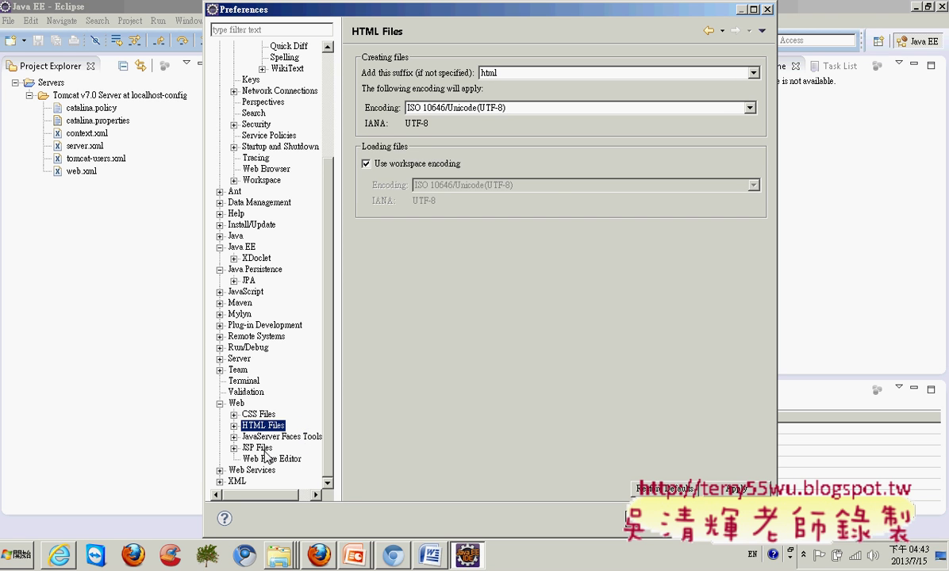
{"action": "left_click", "coordinate": [261, 448]}
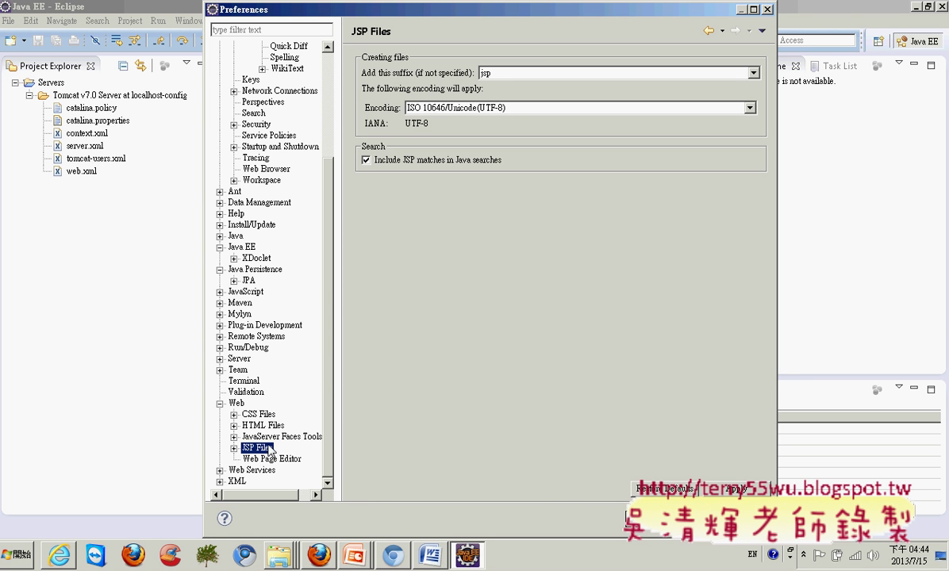
{"action": "left_click", "coordinate": [743, 489]}
{"action": "key", "text": "Return"}
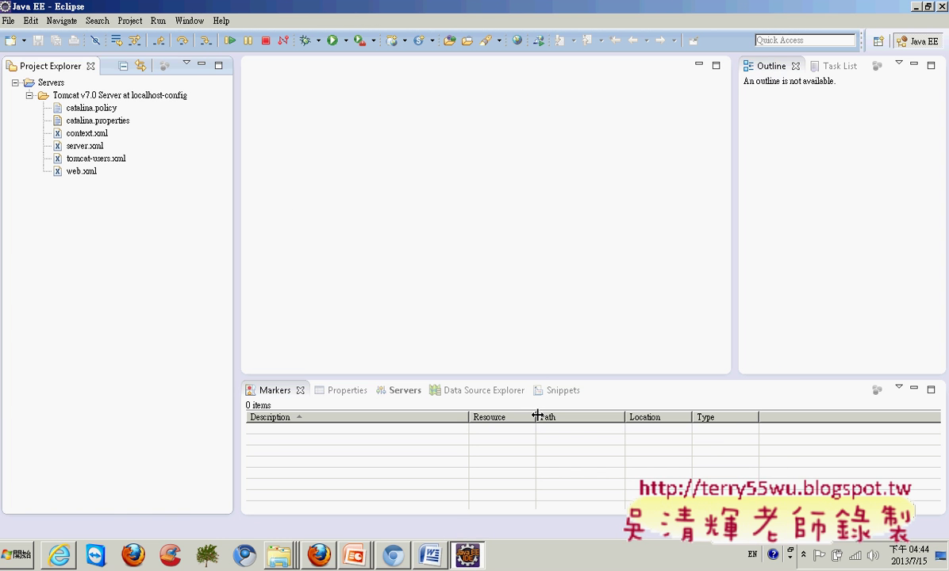
Step: Exit Eclipse and clear the two open folder windows off the desktop
{"action": "left_click", "coordinate": [944, 8]}
{"action": "left_click", "coordinate": [546, 284]}
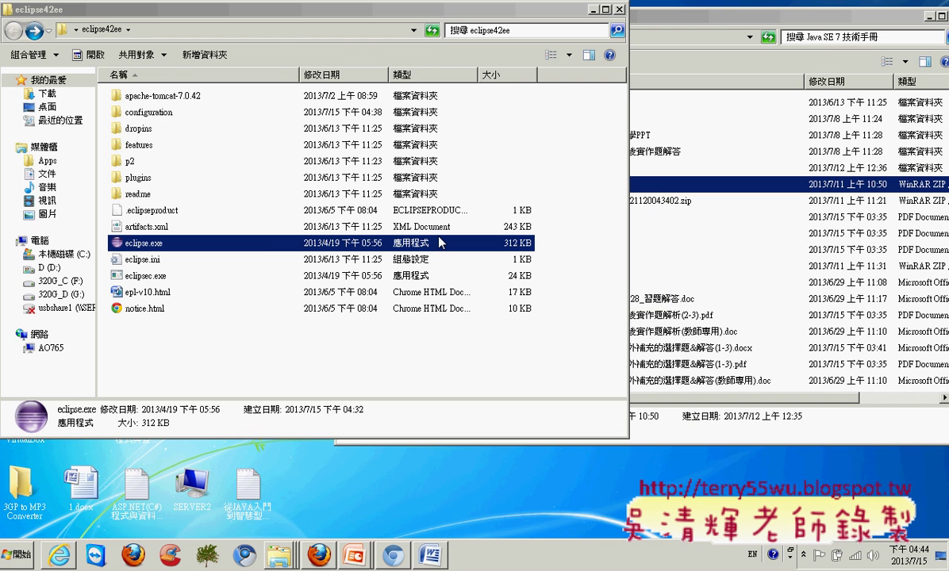
{"action": "left_click", "coordinate": [620, 10]}
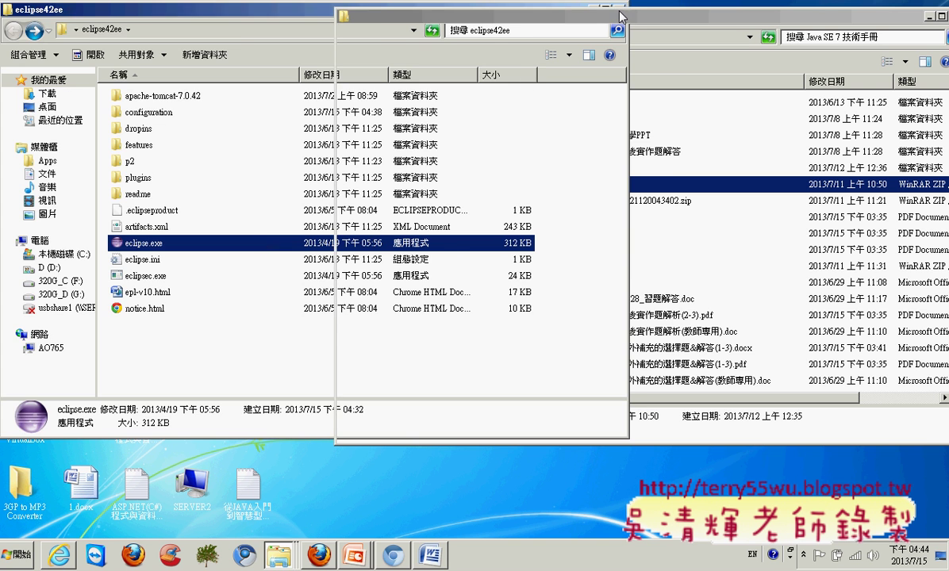
{"action": "left_click", "coordinate": [931, 17]}
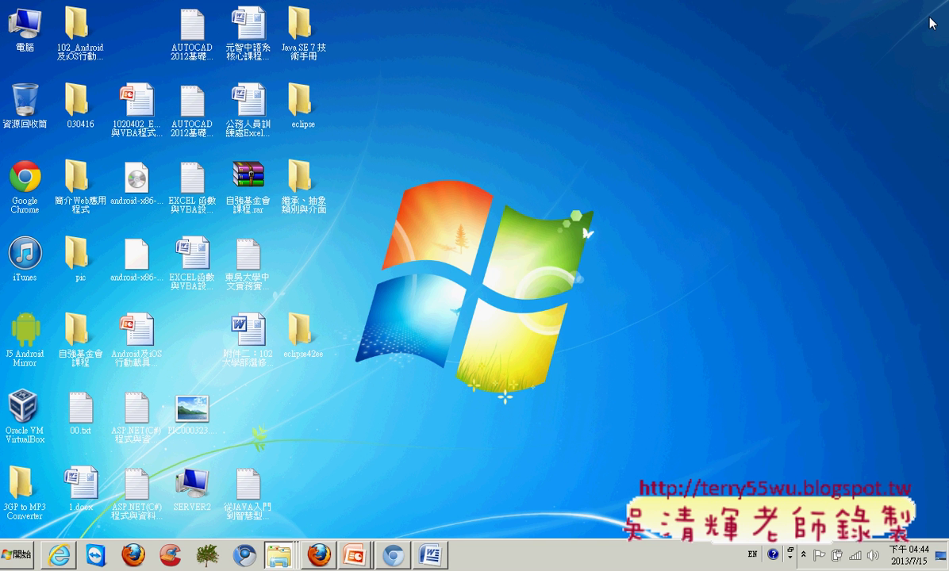
Step: Launch eclipse.exe from the eclipse folder on the desktop, using the workspace d:\jsp_workspace
{"action": "left_click", "coordinate": [307, 335]}
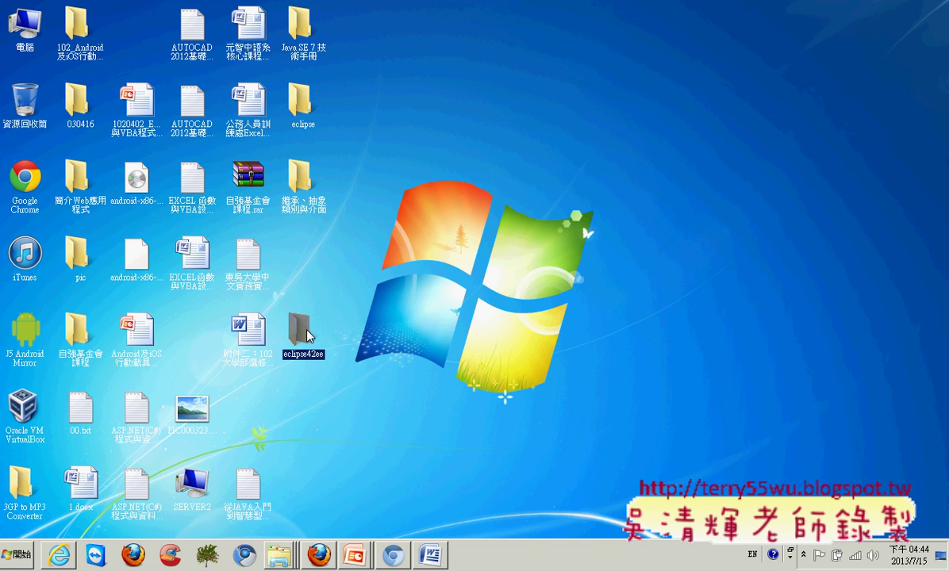
{"action": "double_click", "coordinate": [291, 108]}
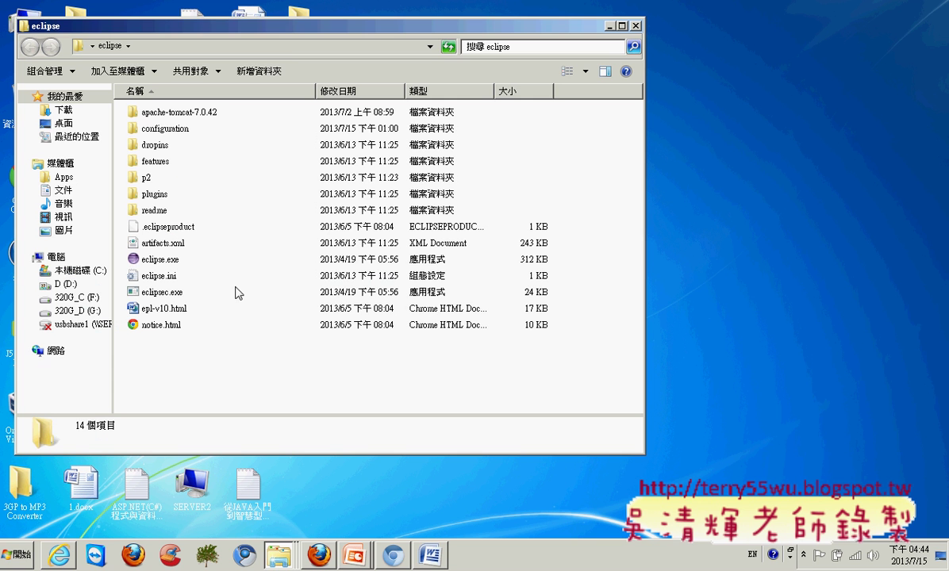
{"action": "double_click", "coordinate": [178, 261]}
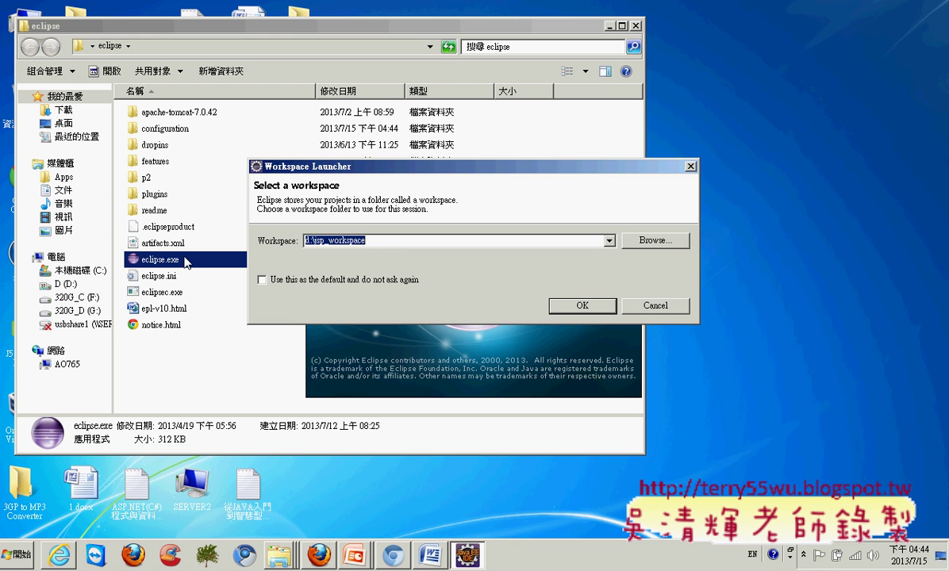
{"action": "left_click", "coordinate": [559, 308]}
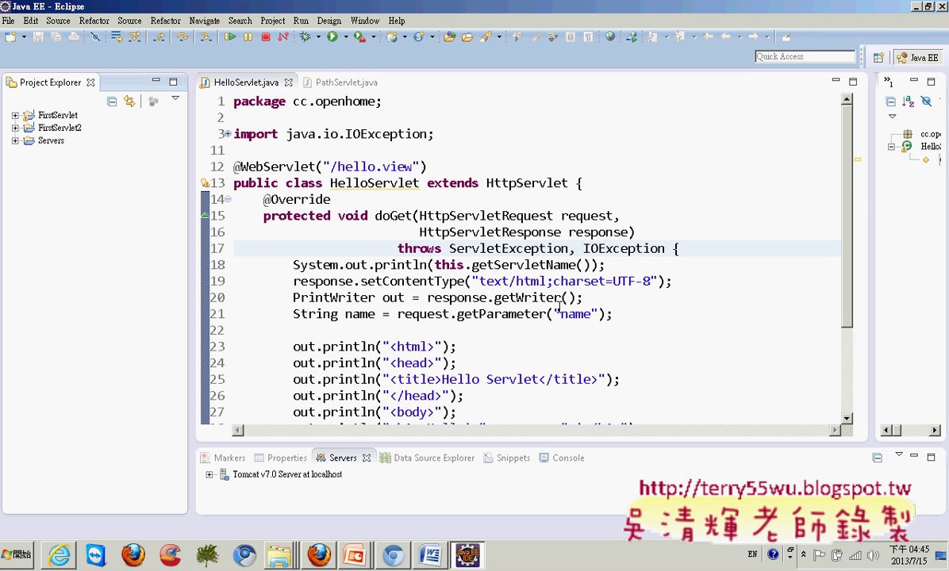
Step: Expand the FirstServlet project's Java Resources down to the source files in the cc.openhome package
{"action": "left_click", "coordinate": [15, 116]}
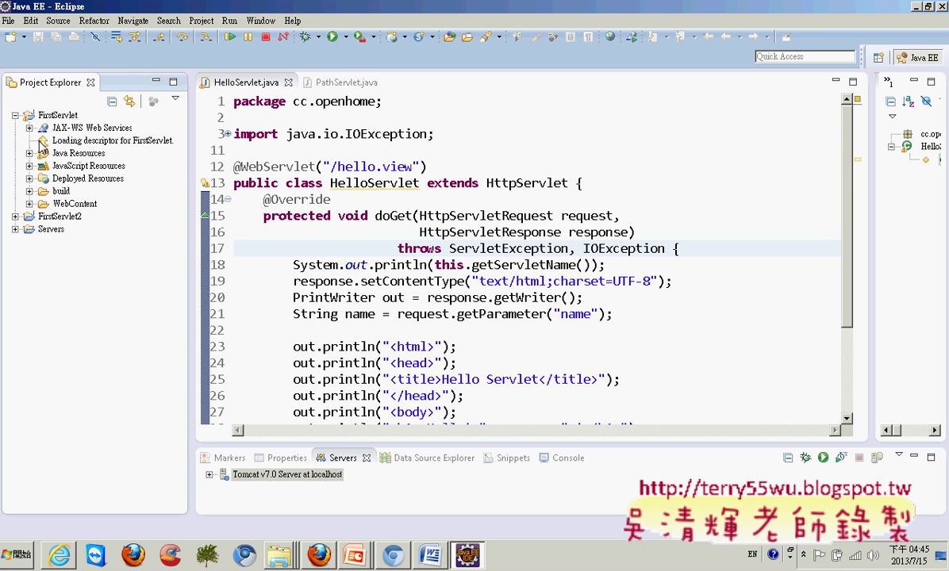
{"action": "left_click", "coordinate": [44, 153]}
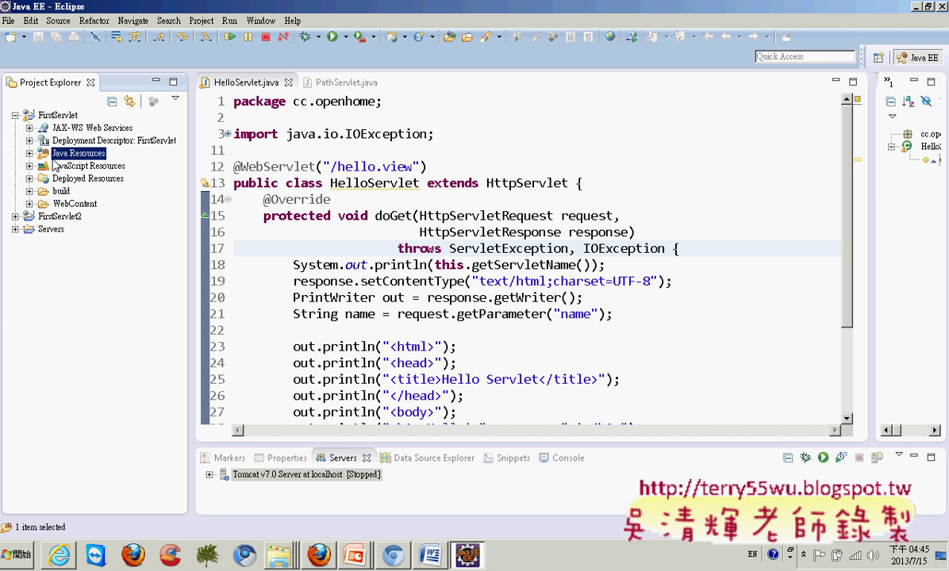
{"action": "left_click", "coordinate": [29, 153]}
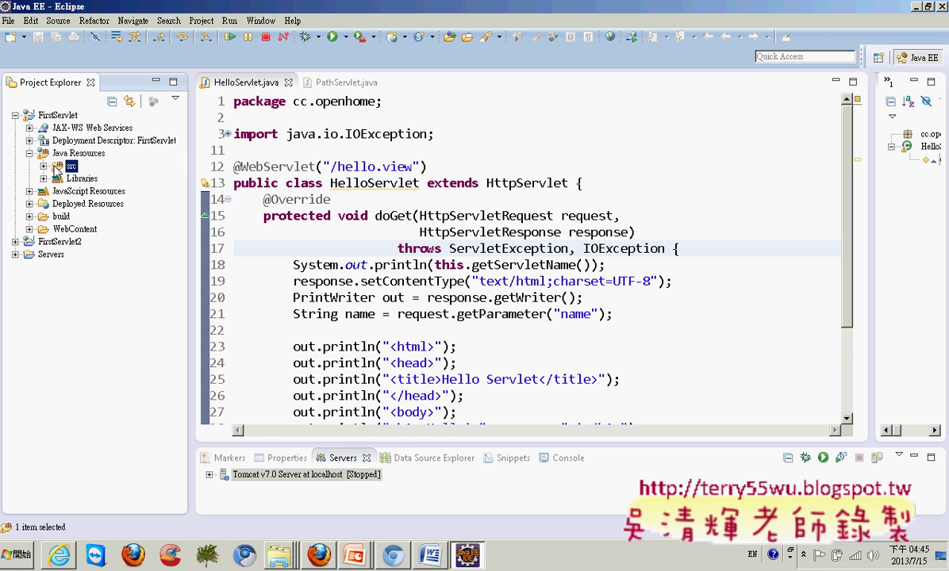
{"action": "left_click", "coordinate": [62, 169]}
{"action": "left_click", "coordinate": [43, 165]}
{"action": "left_click", "coordinate": [86, 180]}
{"action": "double_click", "coordinate": [85, 180]}
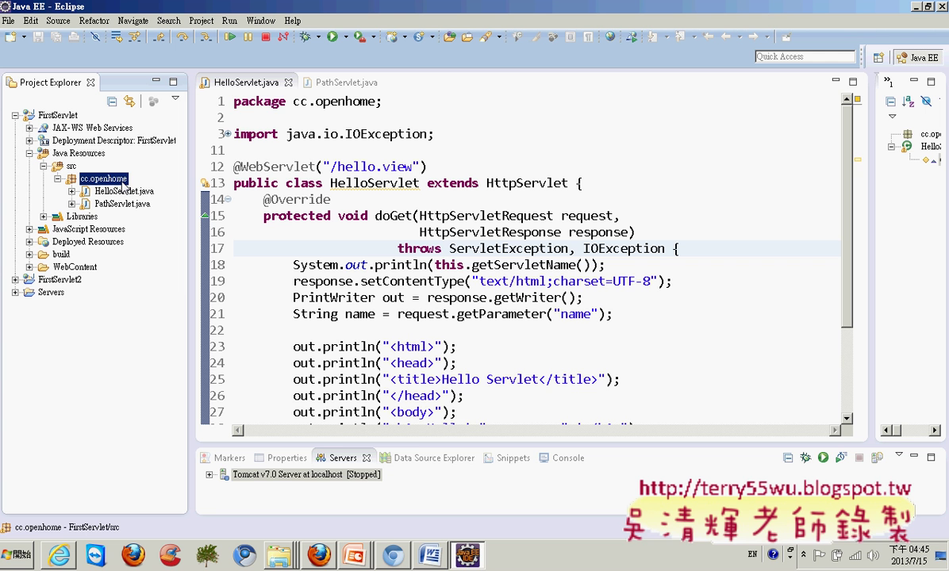
Step: Expand the FirstServlet2 project's Java Resources and its src folder to reach the com.shopping99 package
{"action": "double_click", "coordinate": [50, 280]}
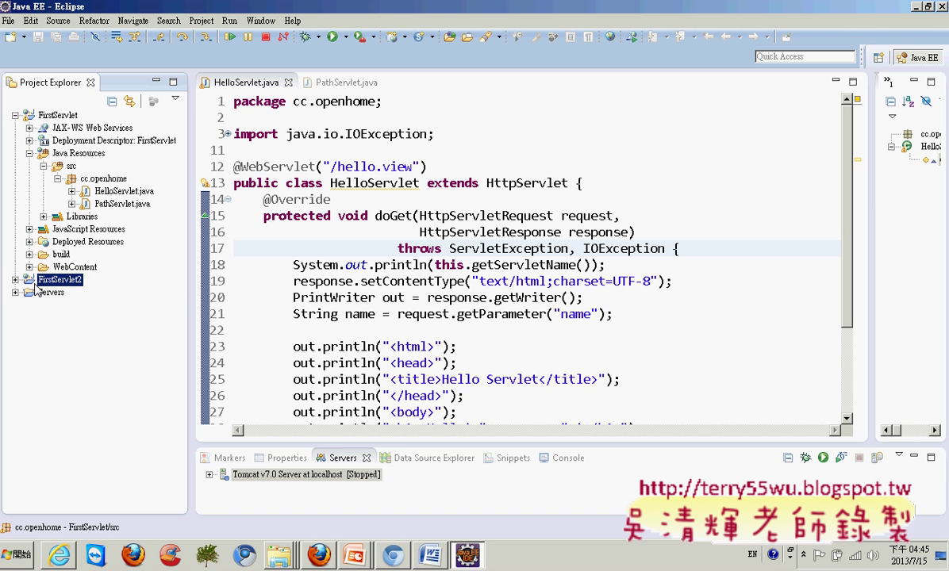
{"action": "double_click", "coordinate": [78, 317]}
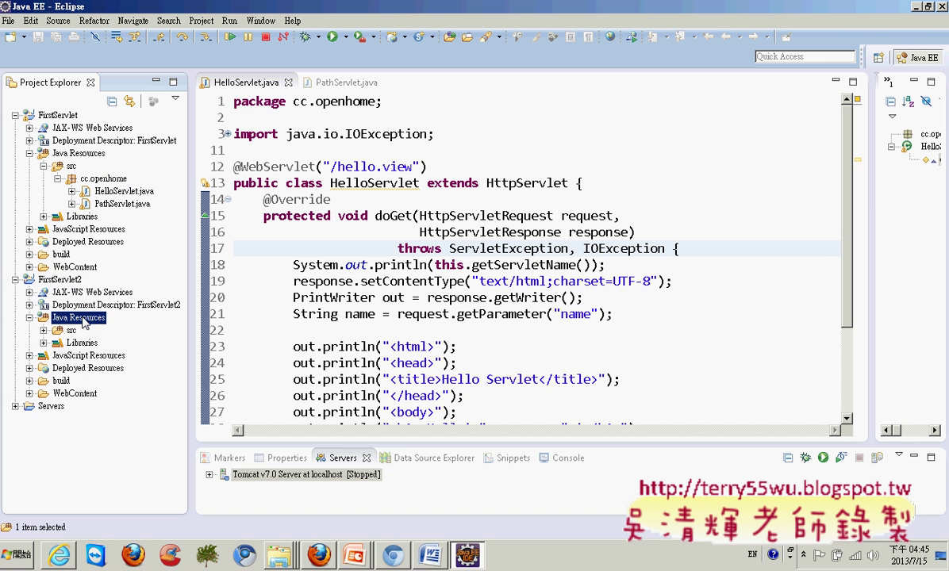
{"action": "double_click", "coordinate": [71, 330]}
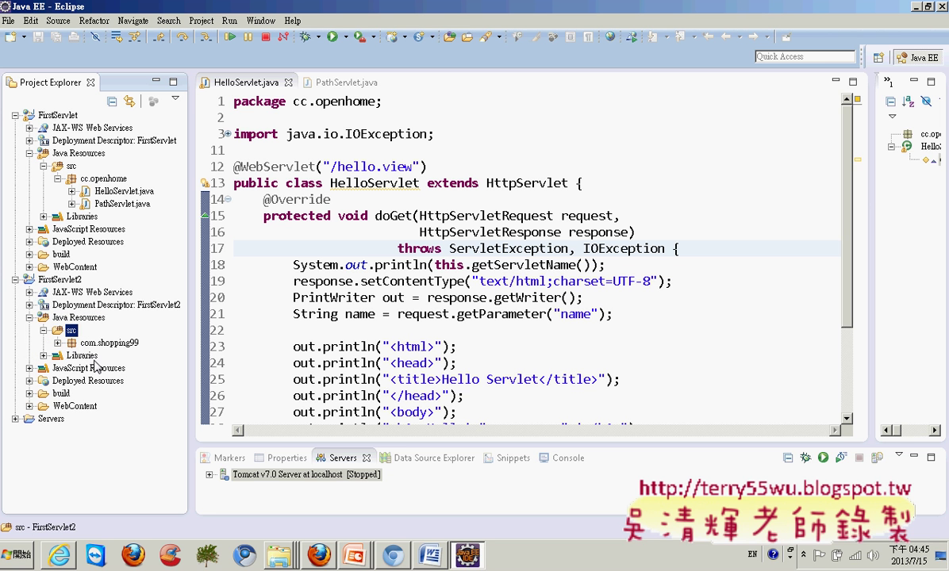
Step: Start a new servlet in the com.shopping99 package with the class name PathServlet and continue to its deployment descriptor settings
{"action": "left_click", "coordinate": [104, 344]}
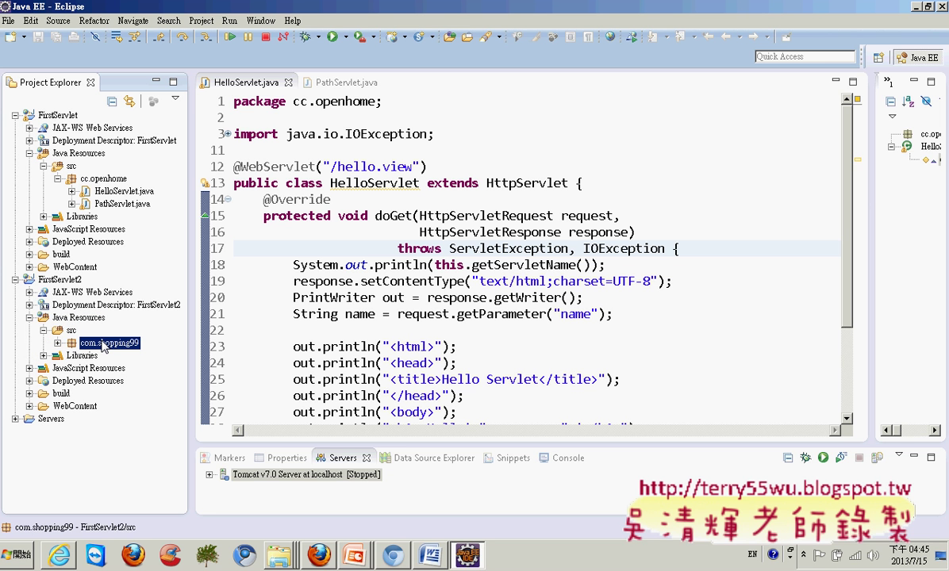
{"action": "right_click", "coordinate": [102, 344]}
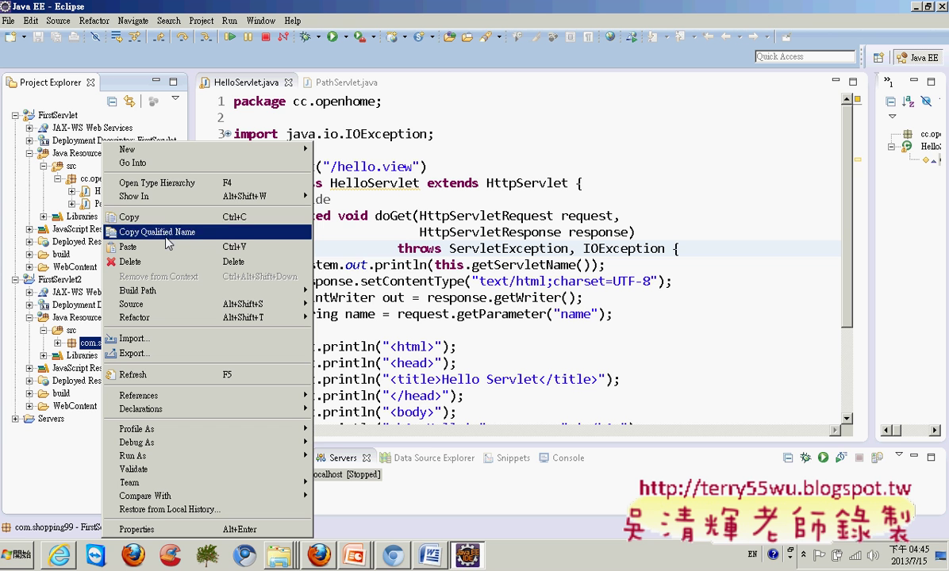
{"action": "mouse_move", "coordinate": [187, 157]}
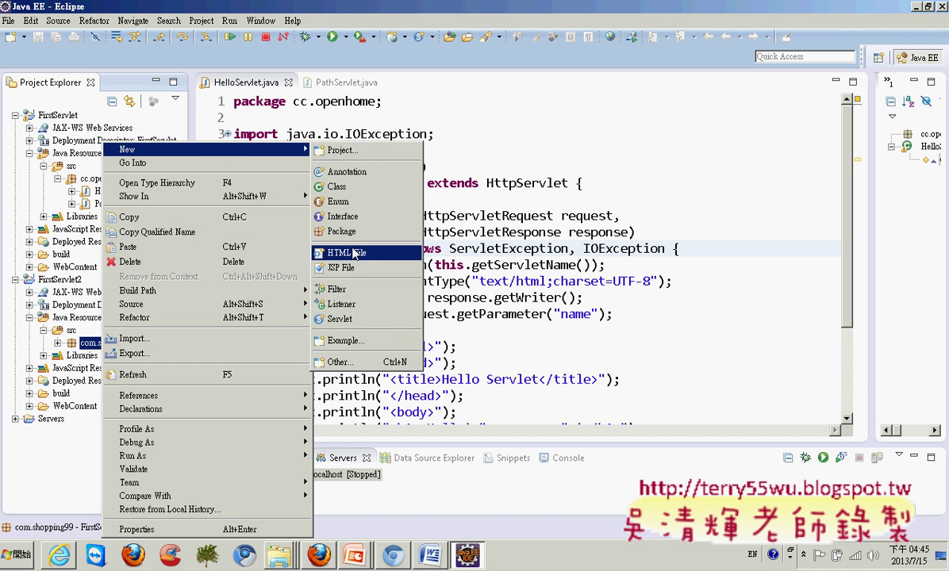
{"action": "left_click", "coordinate": [371, 320]}
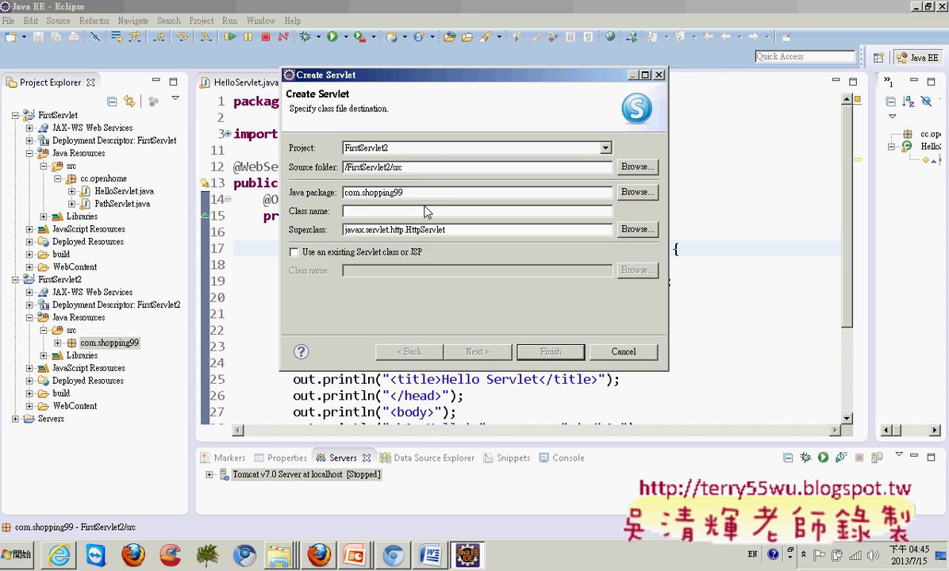
{"action": "type", "text": "Path"}
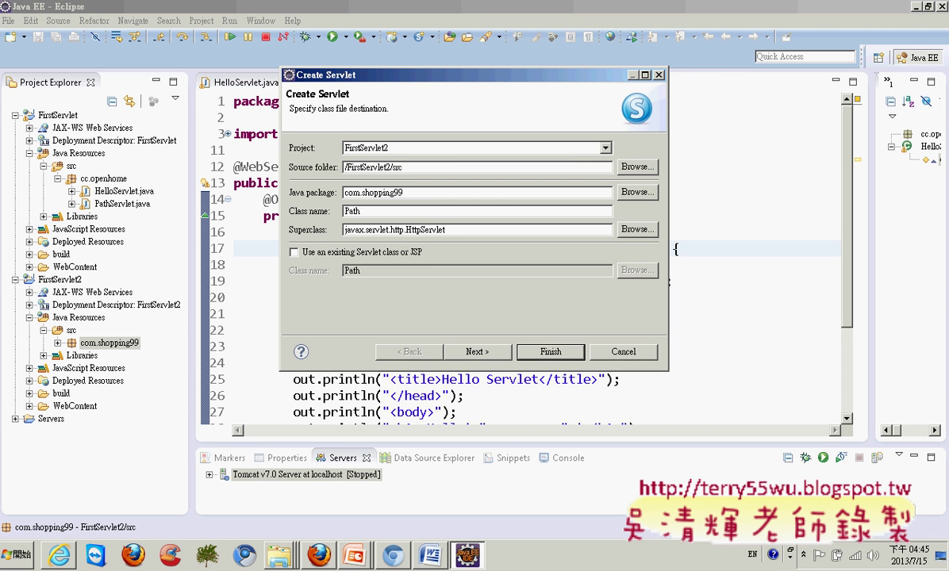
{"action": "type", "text": "Ser"}
{"action": "type", "text": "vlet"}
{"action": "left_click", "coordinate": [389, 190]}
{"action": "left_click", "coordinate": [477, 354]}
Step: Edit the servlet's URL mapping pattern to /PathServletView and select the added View suffix
{"action": "left_click", "coordinate": [319, 287]}
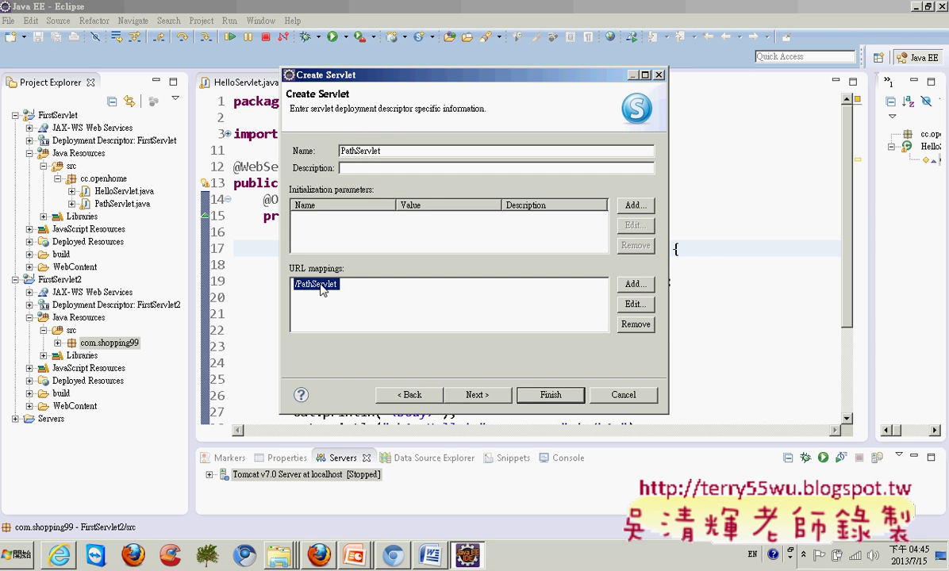
{"action": "left_click", "coordinate": [634, 304]}
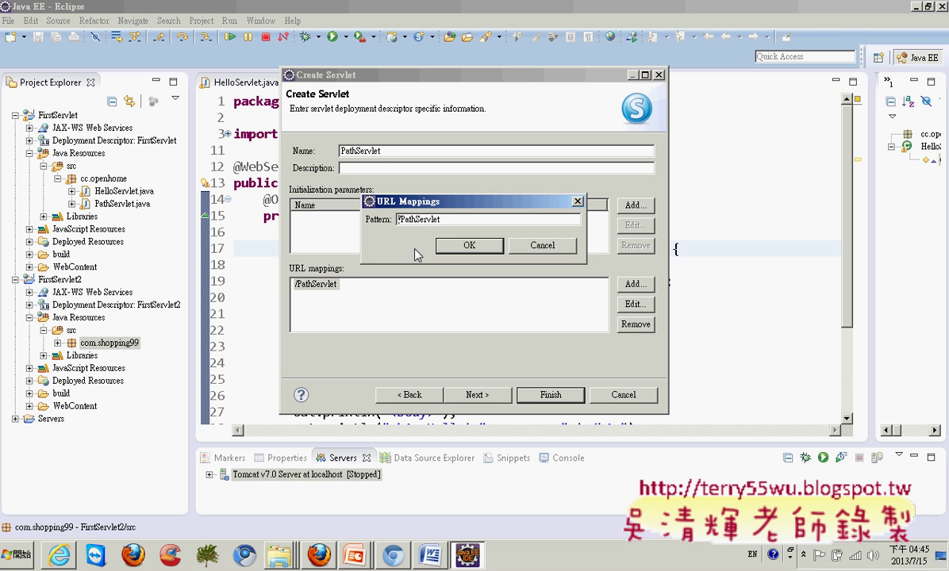
{"action": "left_click", "coordinate": [464, 219]}
{"action": "type", "text": "View"}
{"action": "left_click_drag", "start_coordinate": [441, 220], "coordinate": [474, 226]}
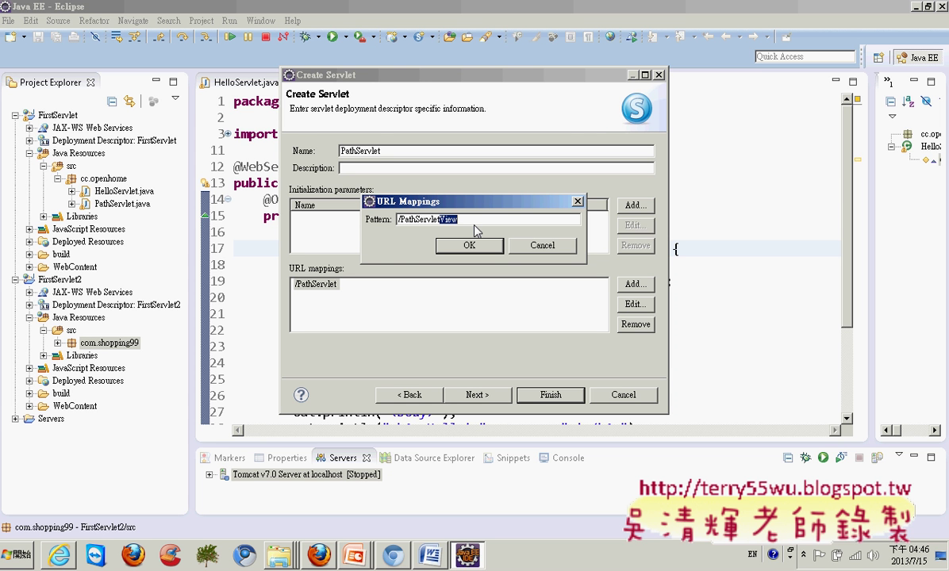